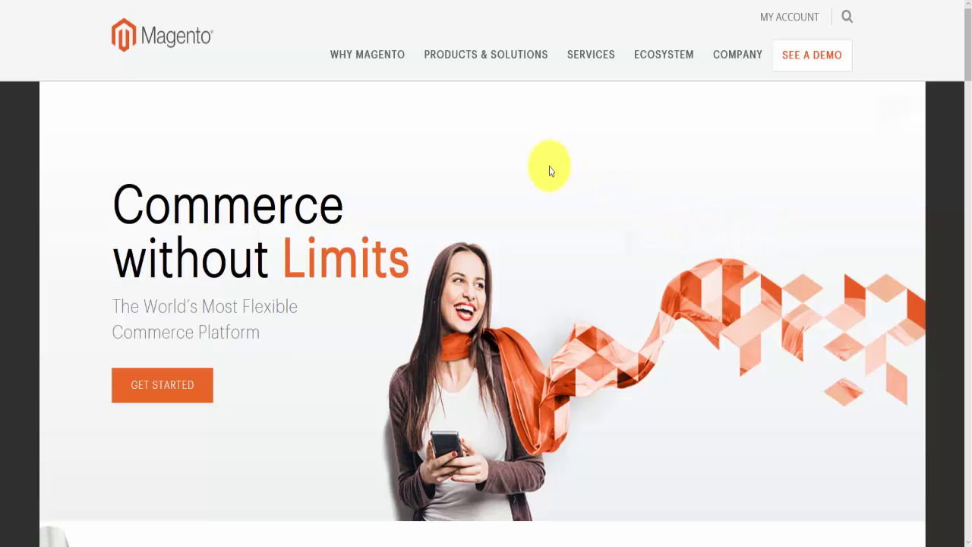
Examine the Magento site's navigation sections: Why Magento, Products & Solutions, Services, Ecosystem and Company.
mouse_move(376, 56)
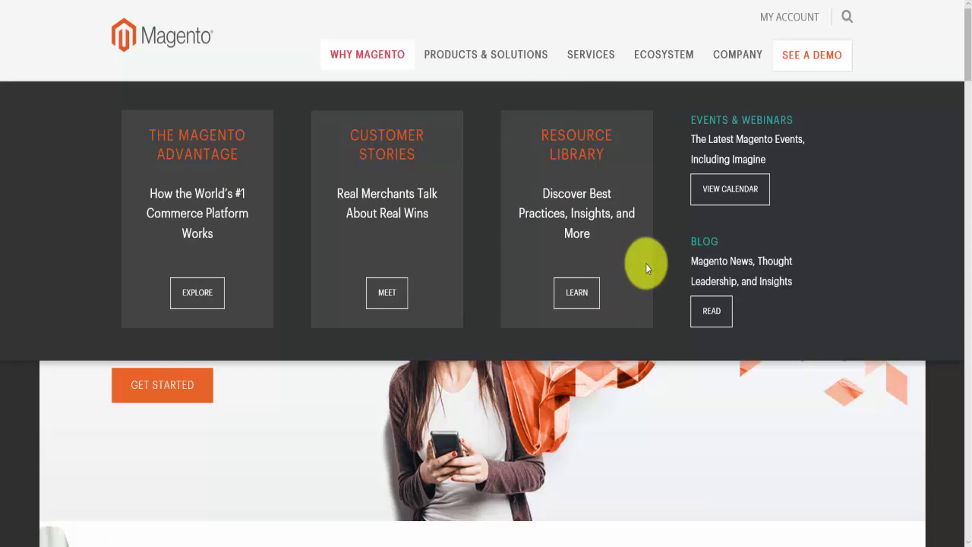
mouse_move(520, 67)
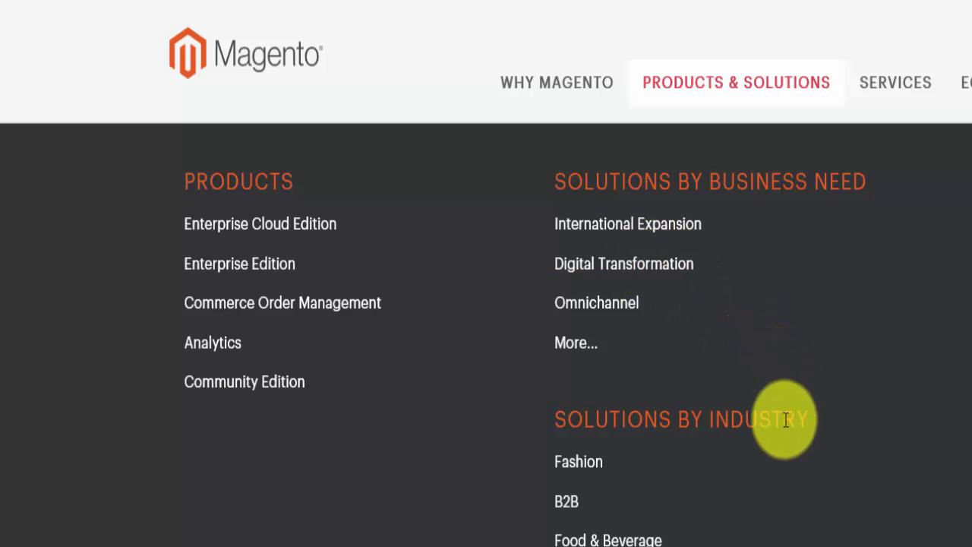
scroll(760, 417, "down", 3)
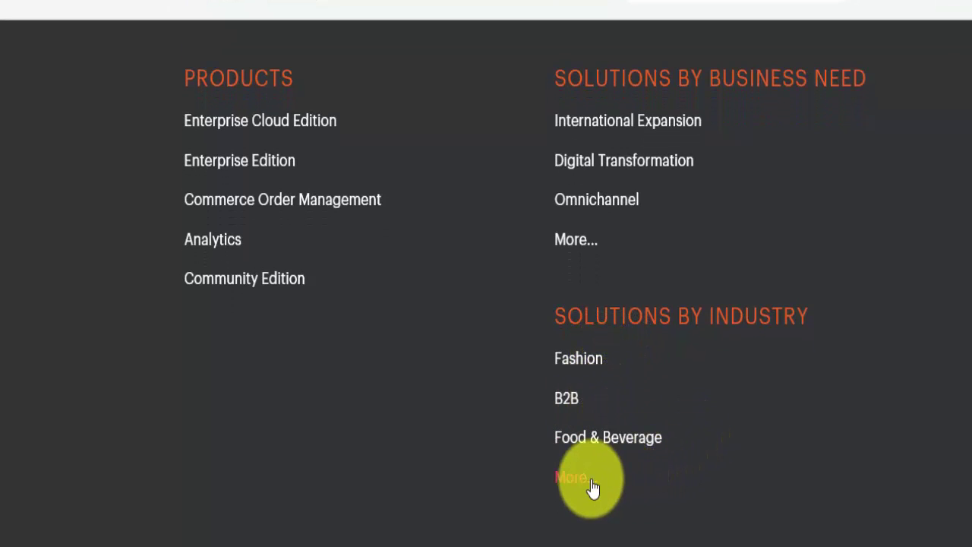
mouse_move(752, 91)
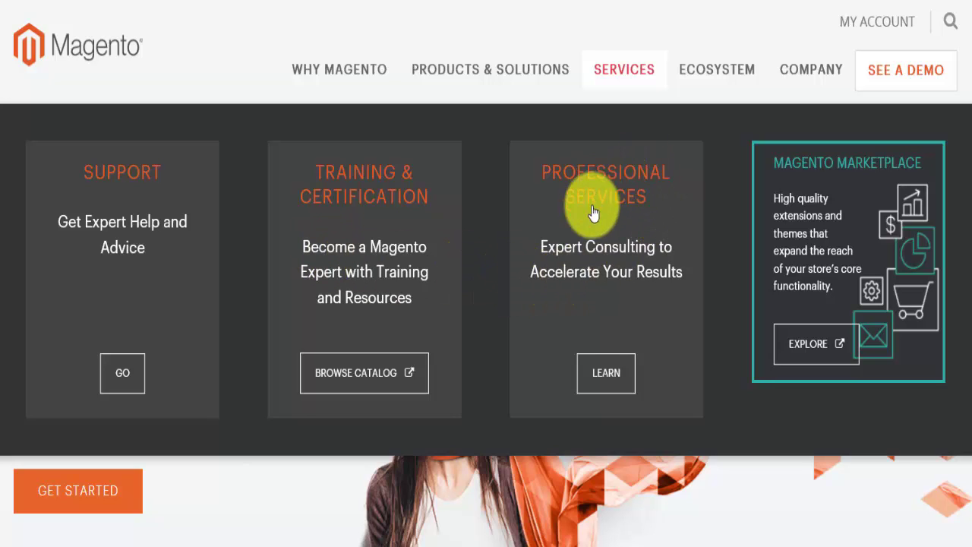
mouse_move(703, 79)
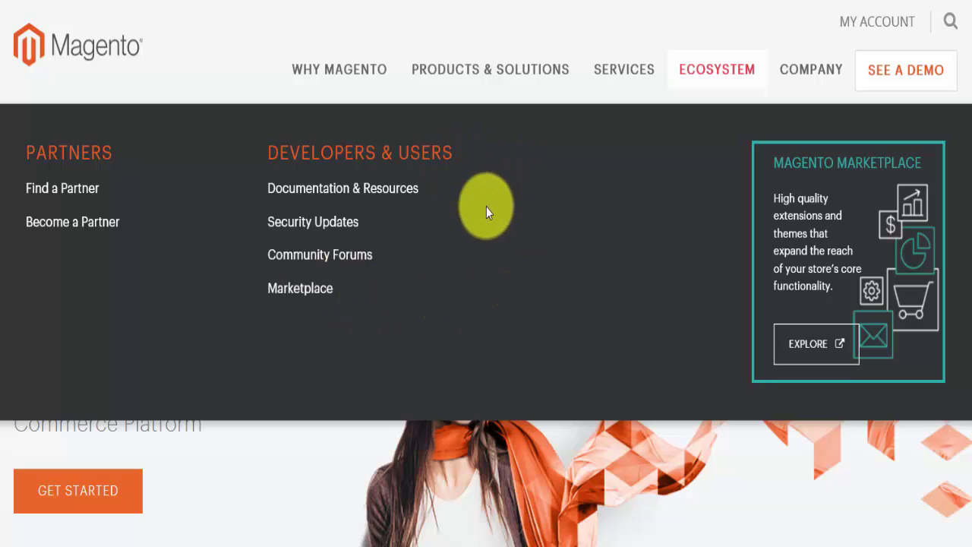
mouse_move(812, 76)
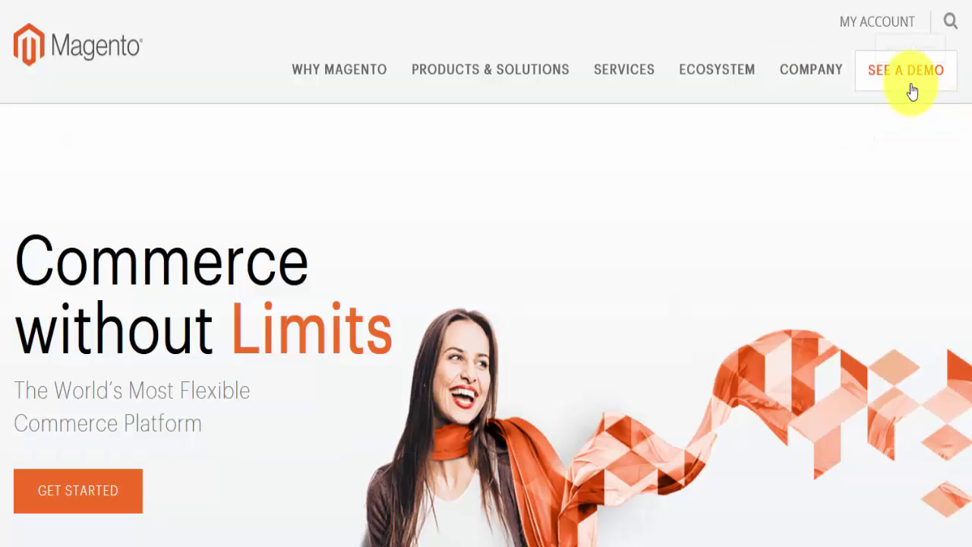
Open the product demo request form and review its fields, including the choices offered for "I am a...".
left_click(912, 82)
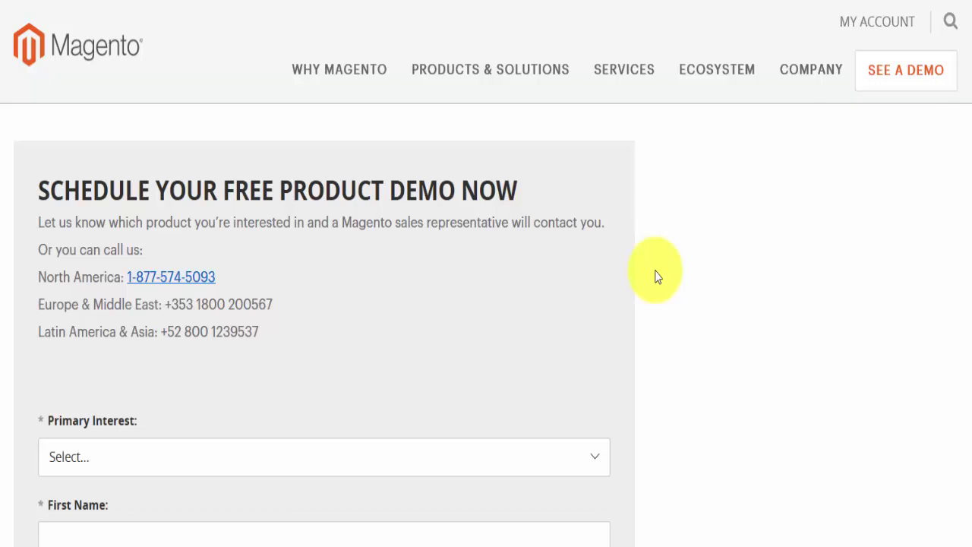
scroll(636, 260, "down", 3)
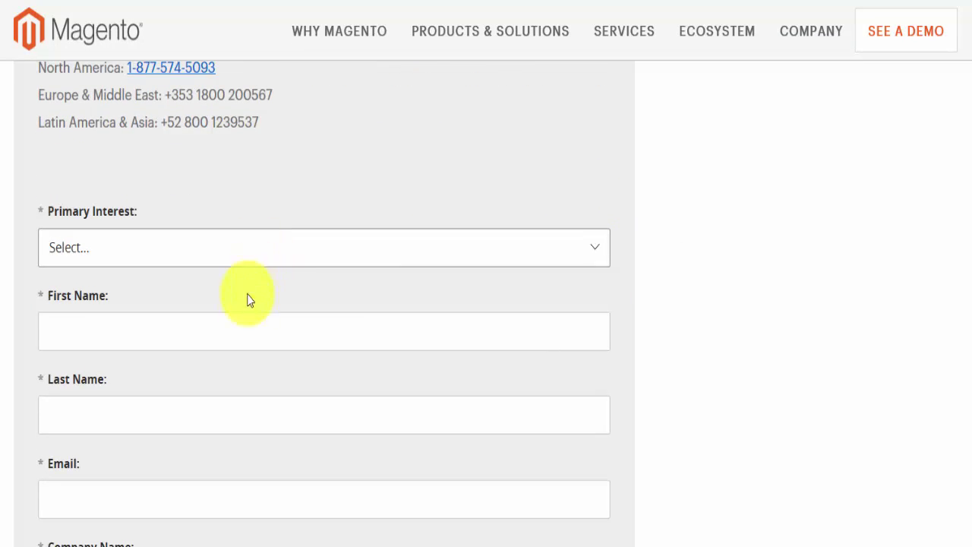
scroll(300, 469, "down", 2)
scroll(300, 468, "down", 3)
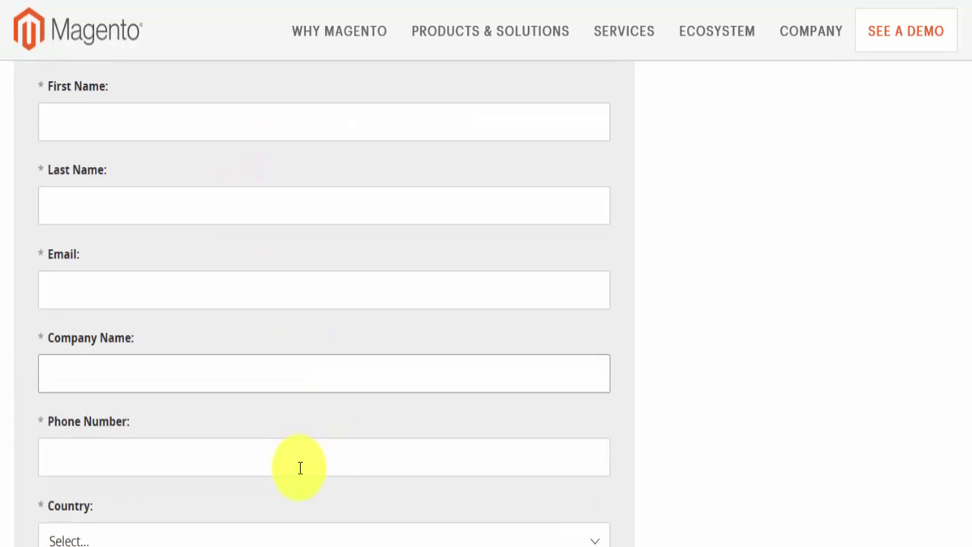
scroll(296, 460, "down", 2)
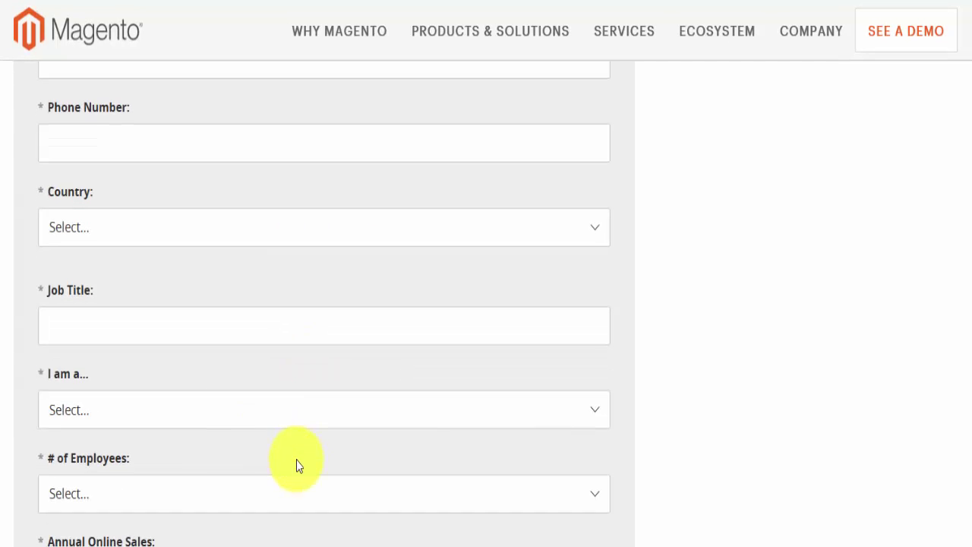
left_click(265, 419)
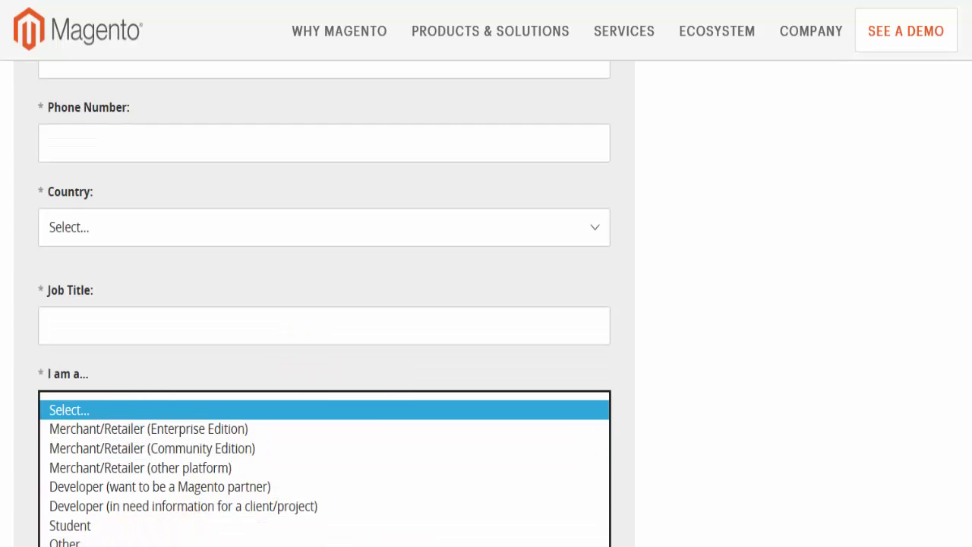
left_click(6, 532)
scroll(11, 532, "down", 2)
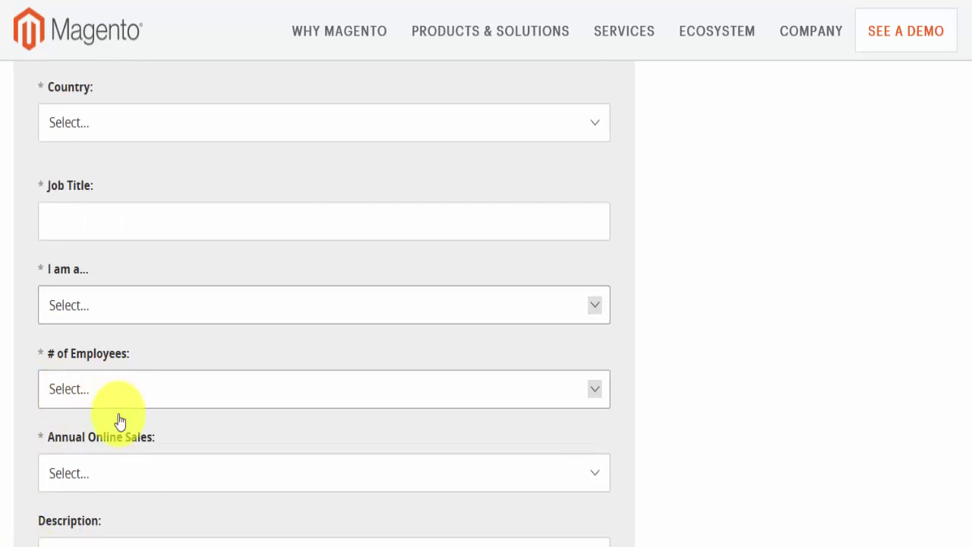
scroll(360, 521, "down", 3)
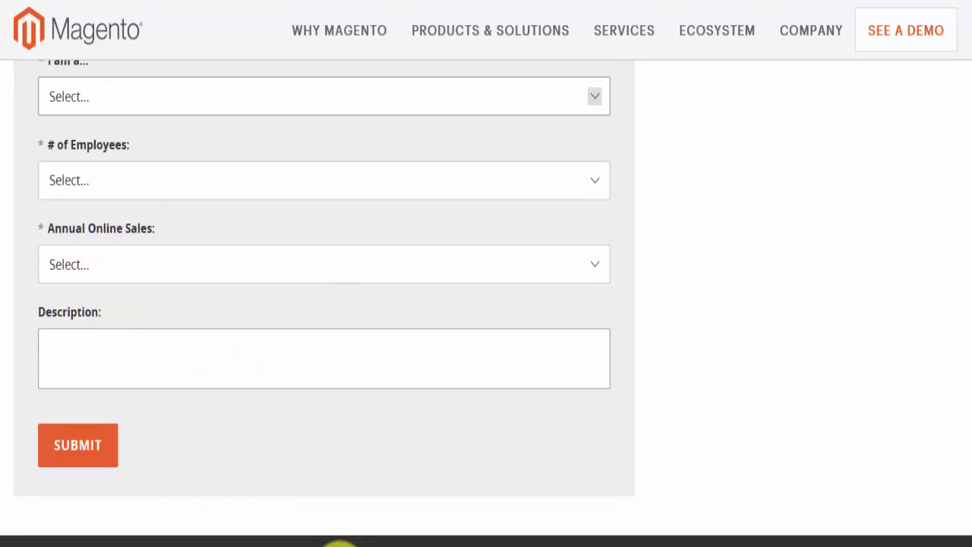
scroll(360, 521, "up", 10)
scroll(384, 524, "up", 2)
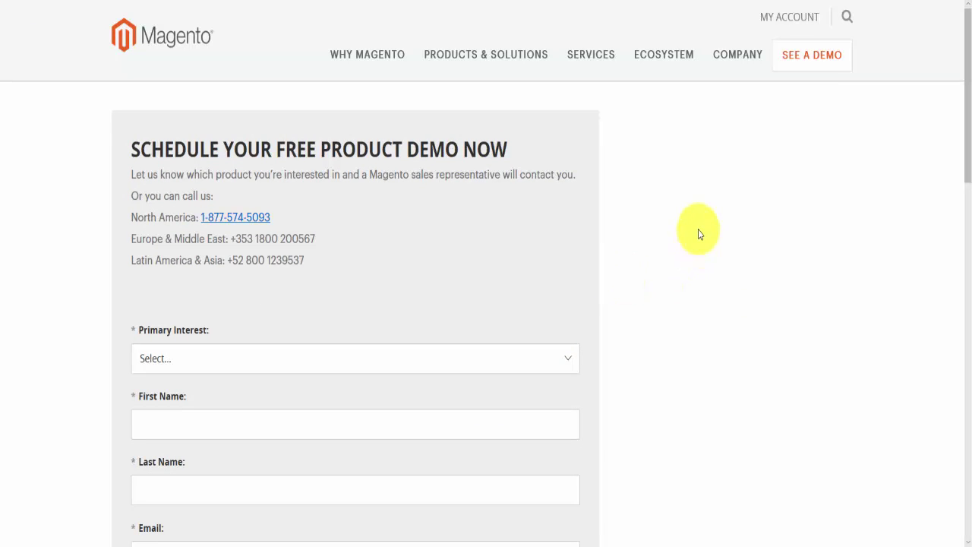
Open the site's search page and return to the Magento home page.
left_click(850, 24)
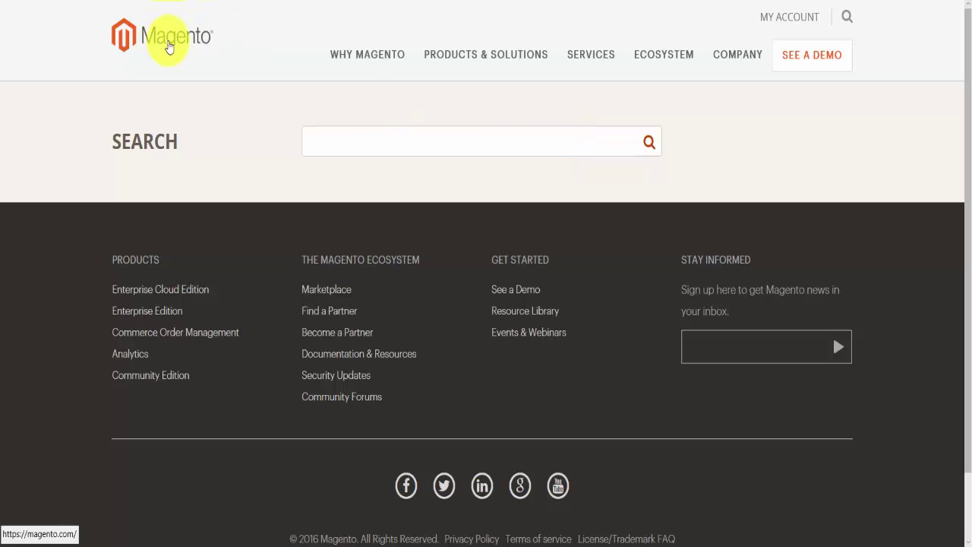
left_click(168, 39)
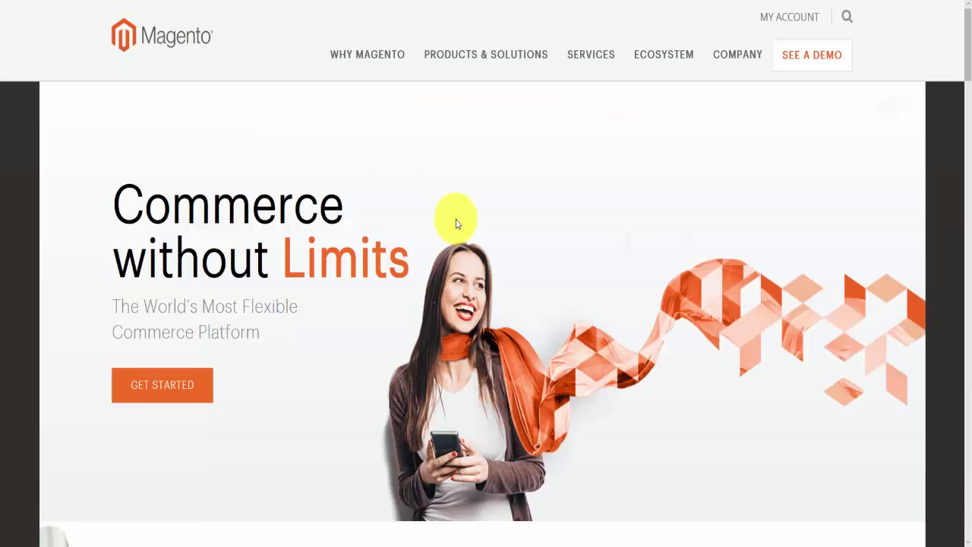
Review the home page's promotional sections and the list of Magento clients.
scroll(458, 225, "down", 1)
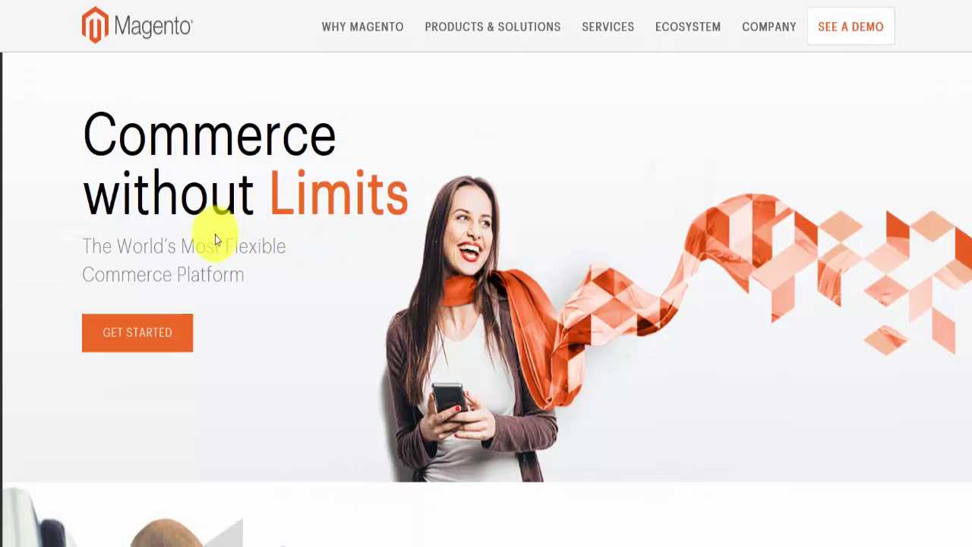
scroll(373, 210, "down", 5)
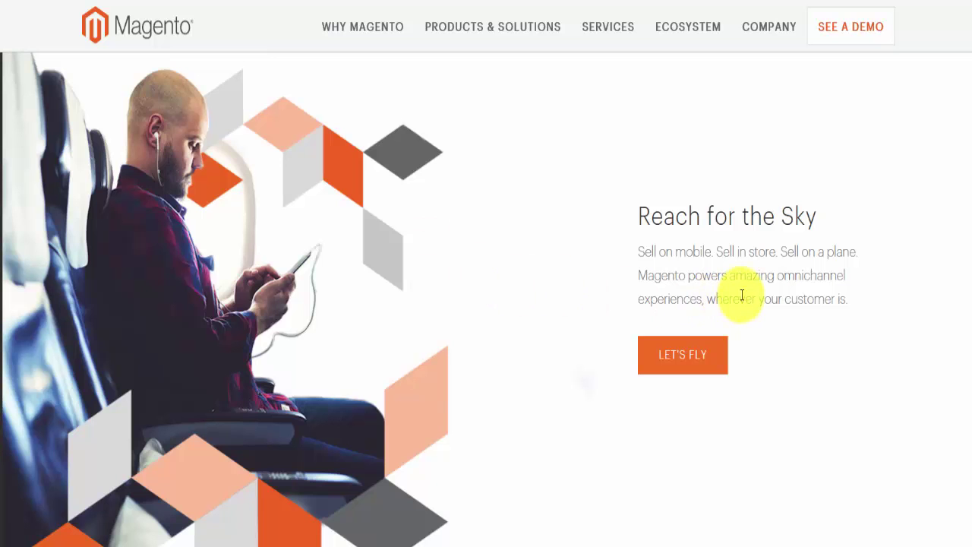
scroll(742, 296, "down", 5)
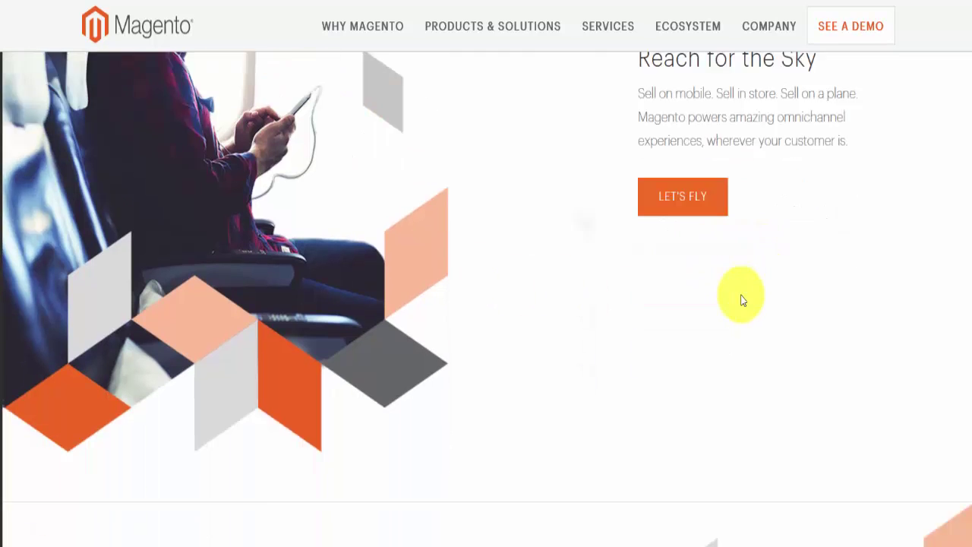
scroll(742, 298, "down", 5)
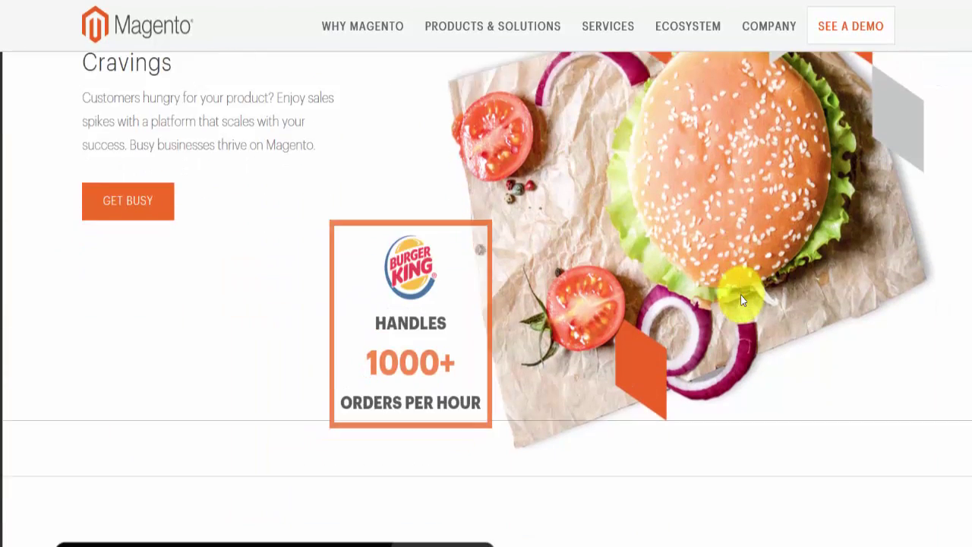
scroll(742, 299, "down", 3)
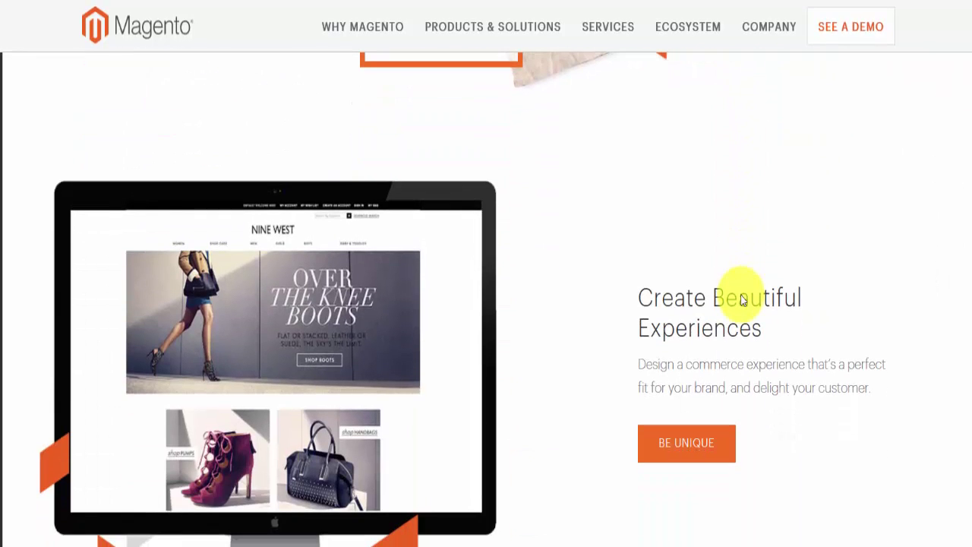
scroll(742, 298, "down", 3)
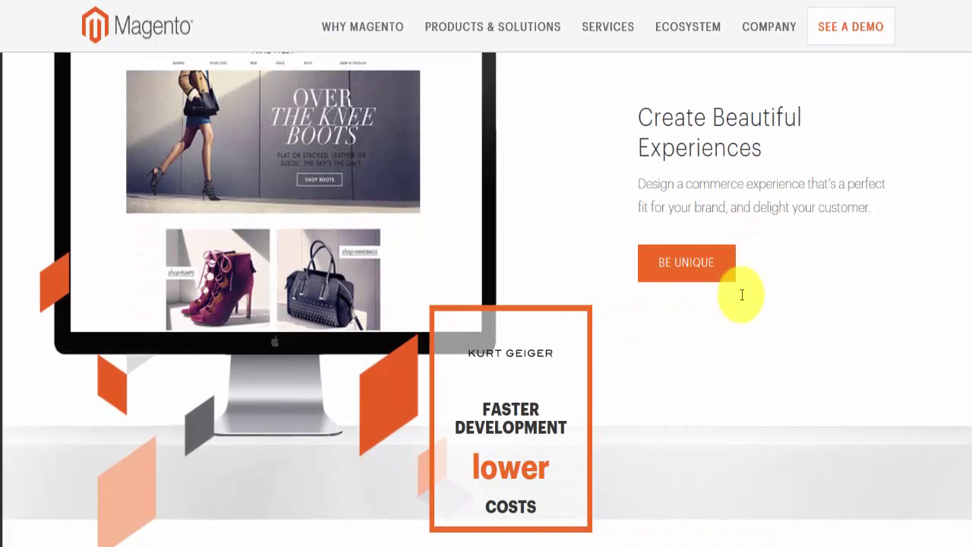
scroll(775, 330, "down", 7)
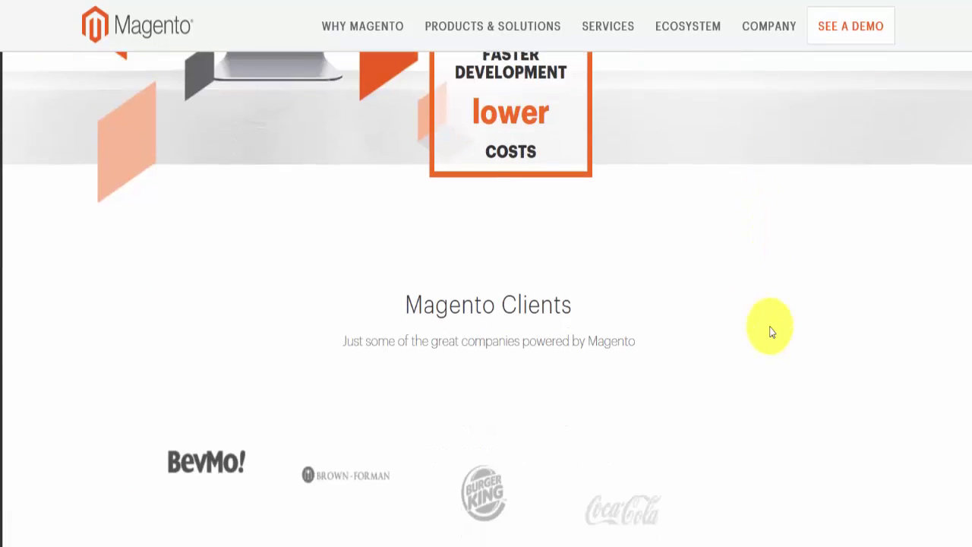
scroll(535, 361, "down", 2)
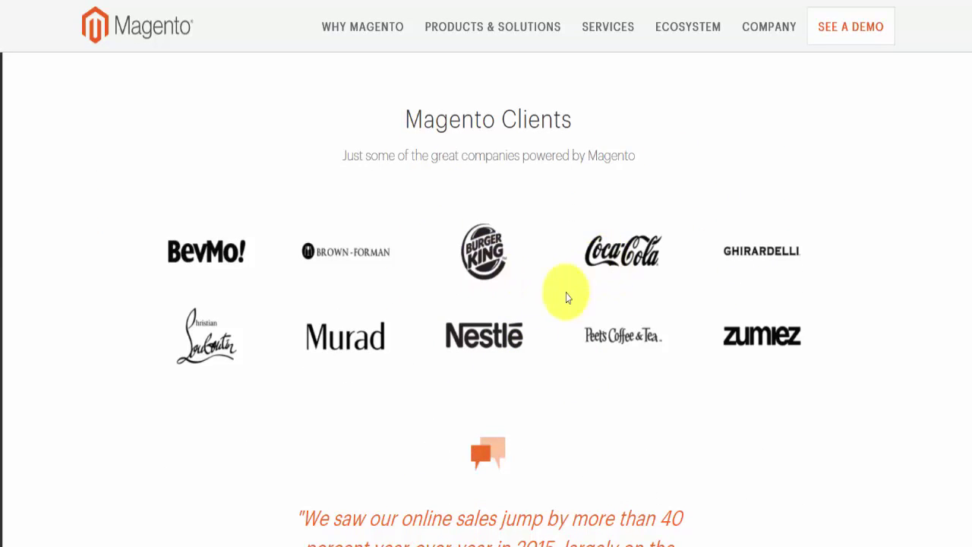
Examine the home page's industry and business need paths, the related content and the footer links.
scroll(631, 375, "down", 5)
scroll(631, 376, "down", 1)
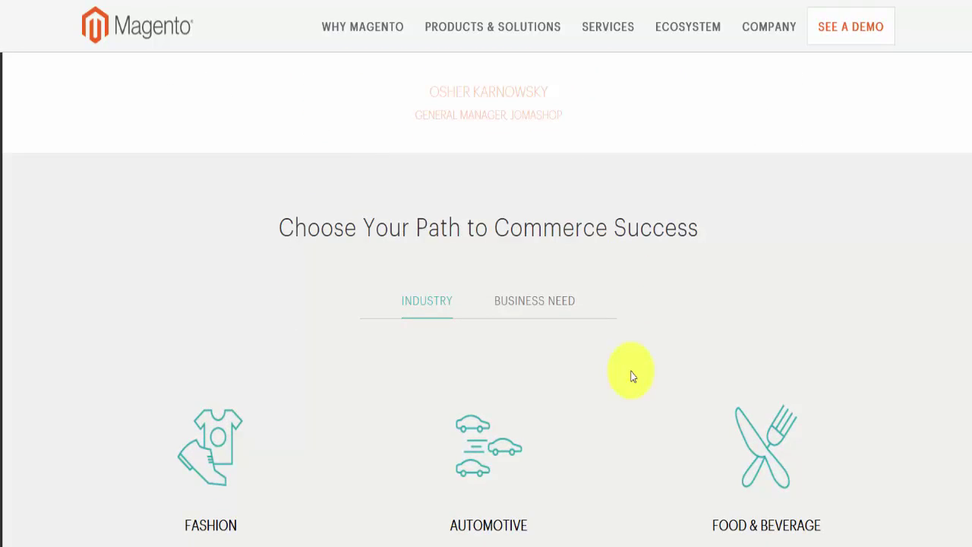
scroll(631, 375, "down", 1)
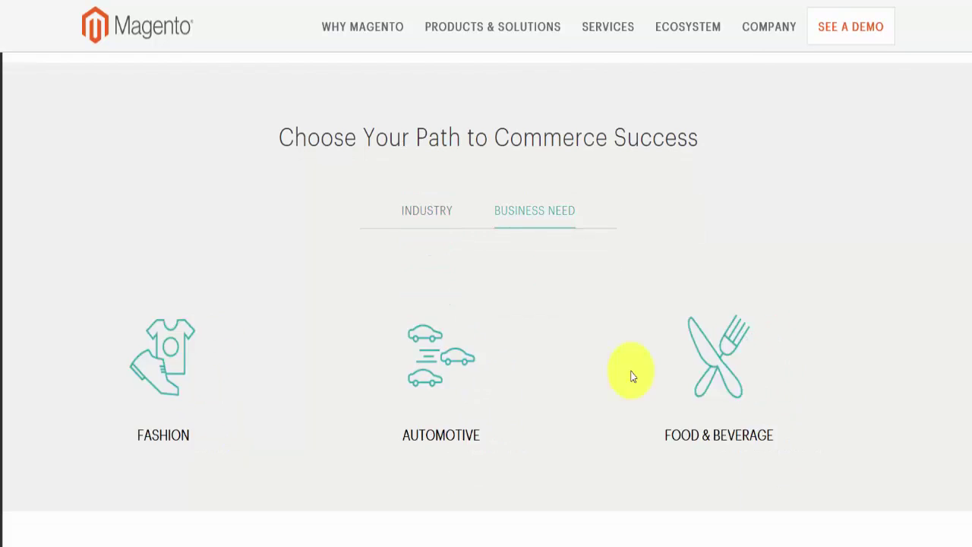
scroll(592, 319, "down", 2)
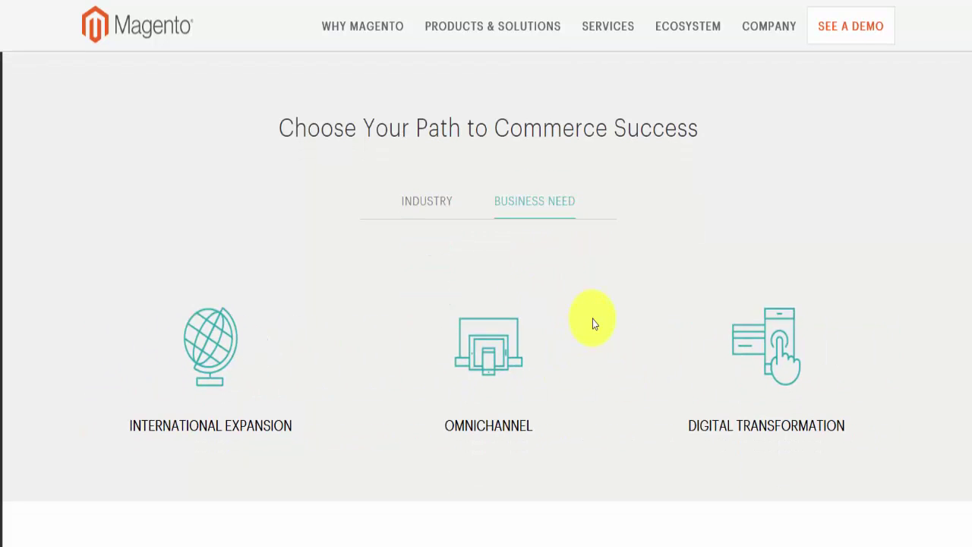
mouse_move(439, 30)
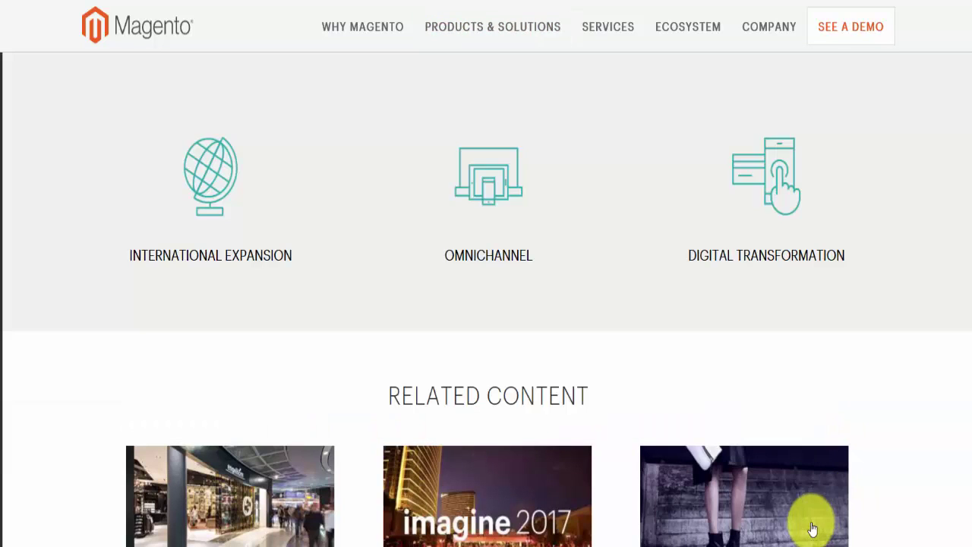
scroll(858, 415, "down", 2)
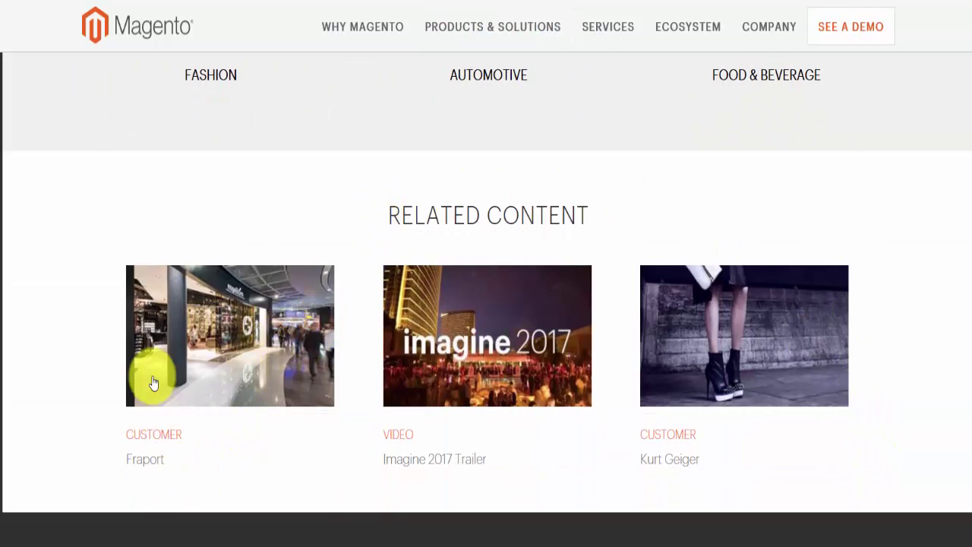
scroll(811, 410, "down", 2)
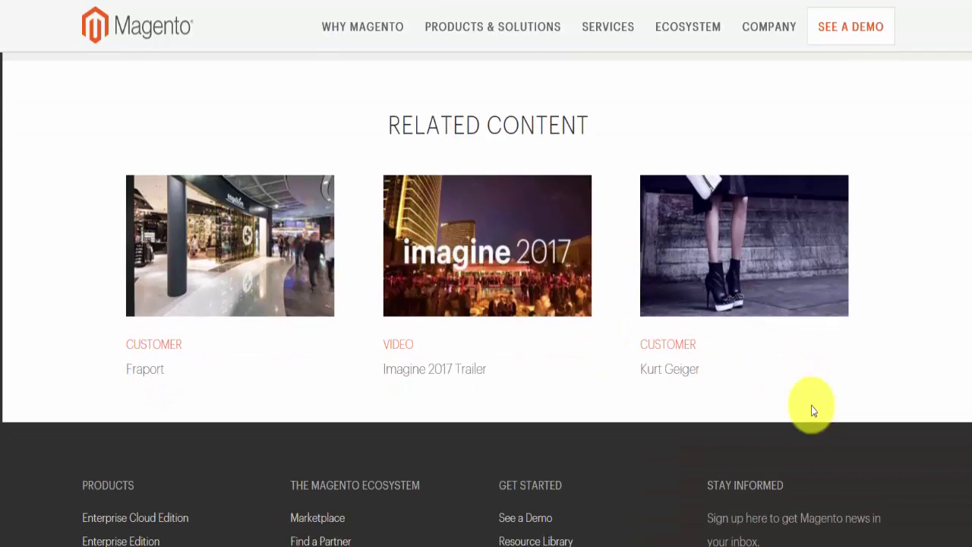
scroll(633, 328, "down", 2)
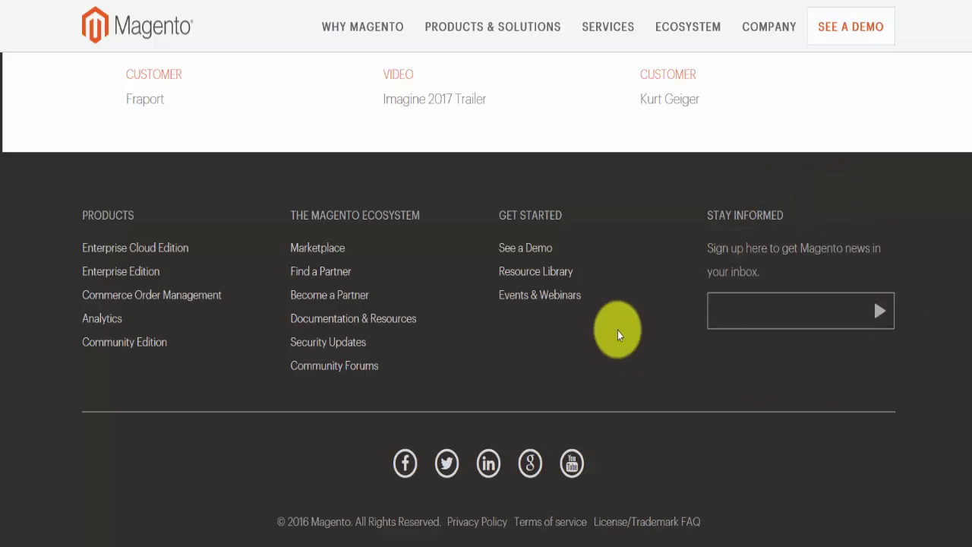
Open the Community Edition product page from the site's list of products.
scroll(562, 376, "up", 4)
scroll(563, 377, "up", 15)
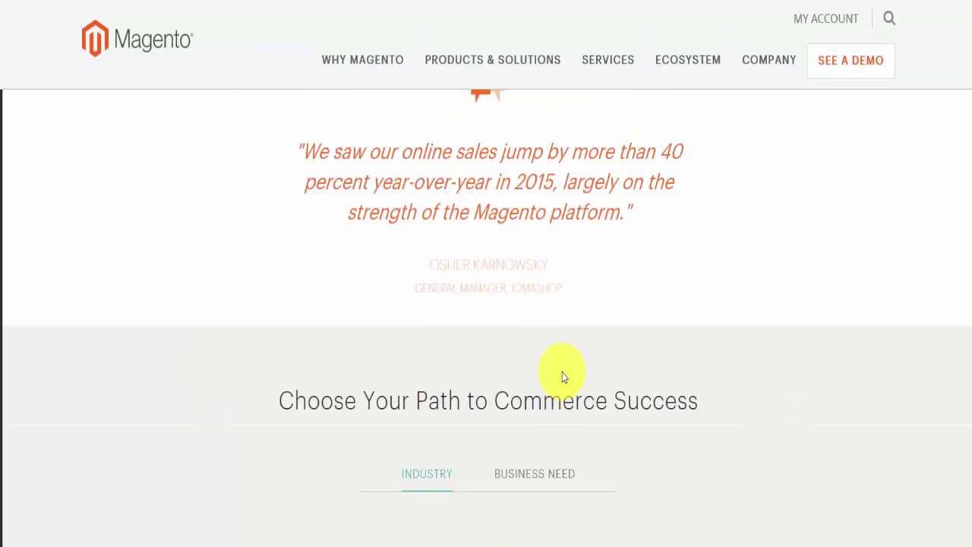
scroll(562, 376, "up", 10)
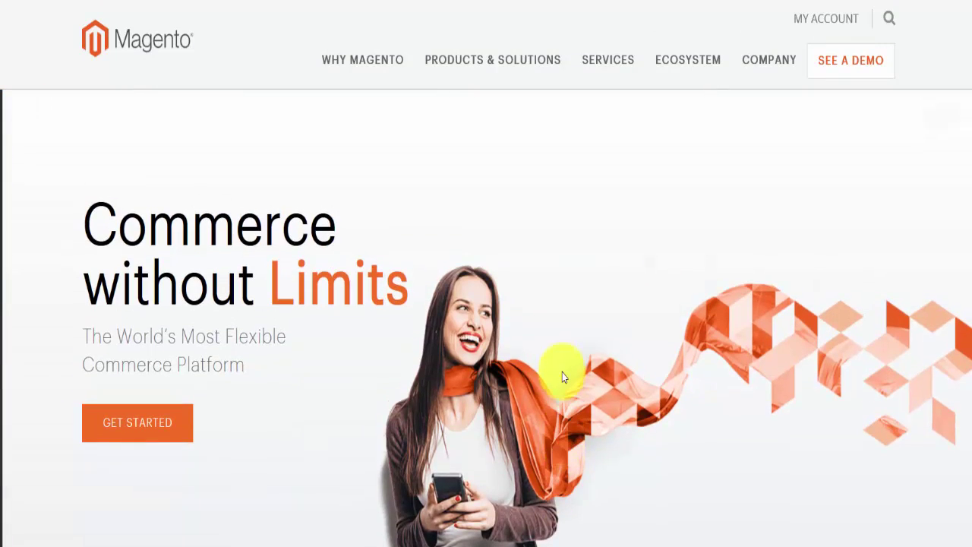
mouse_move(458, 59)
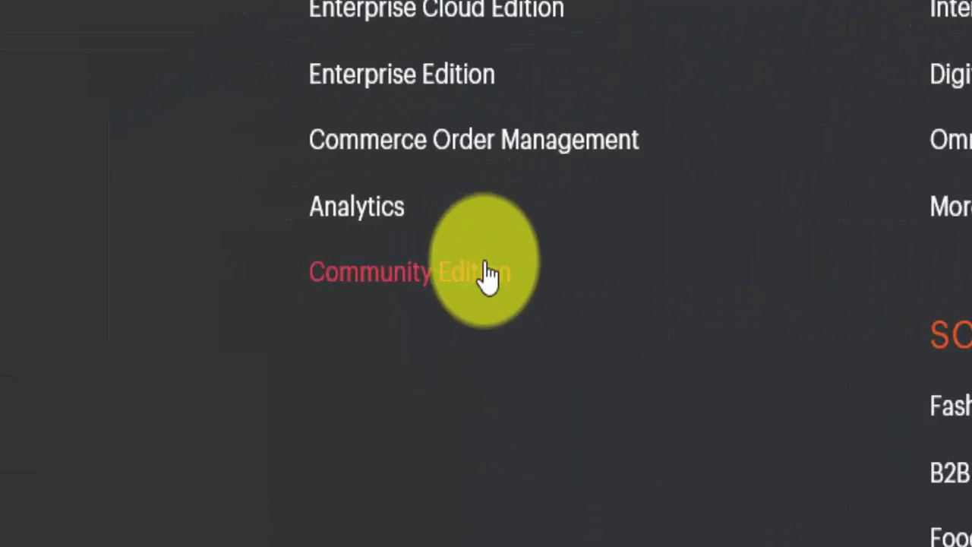
left_click(190, 248)
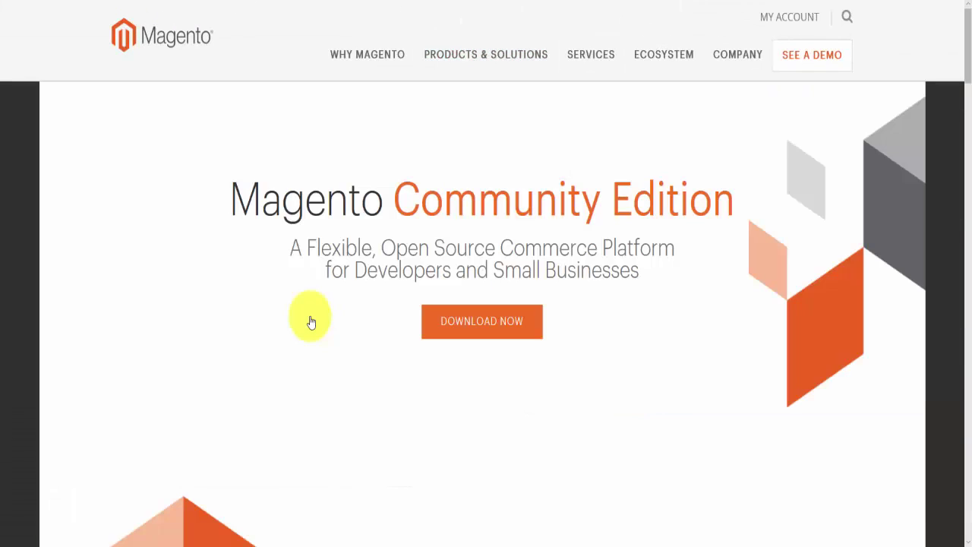
Review the Community Edition page's sections on features, marketplace, community, courses and related content.
scroll(311, 321, "down", 1)
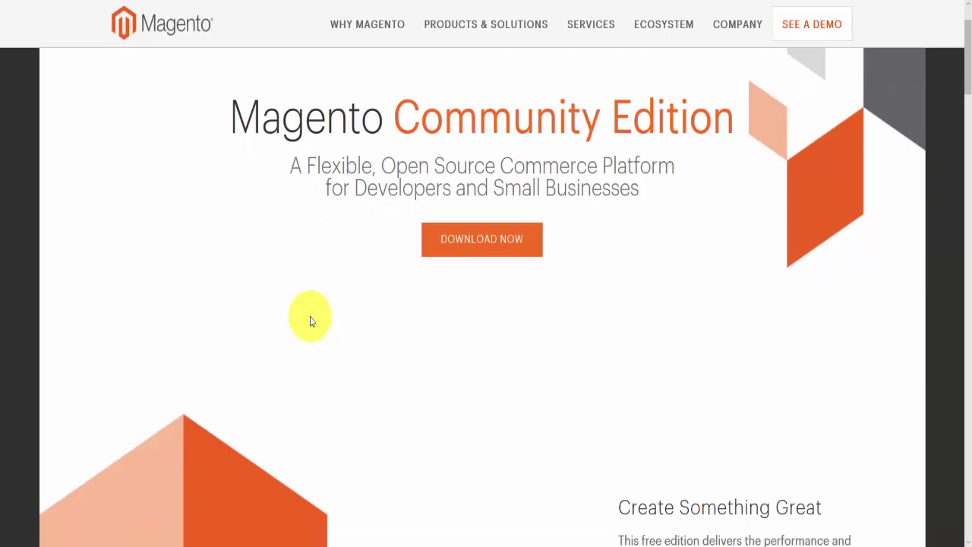
scroll(310, 319, "down", 4)
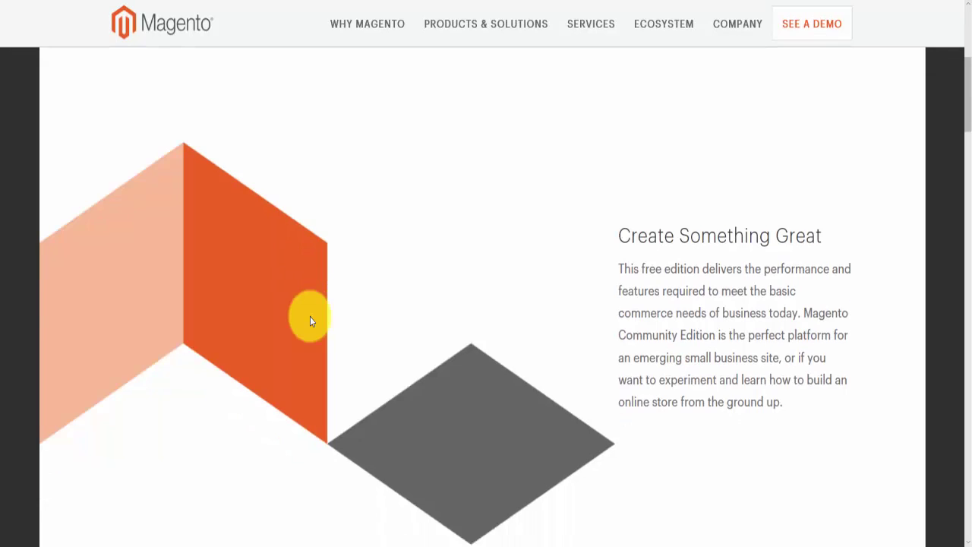
scroll(310, 320, "down", 7)
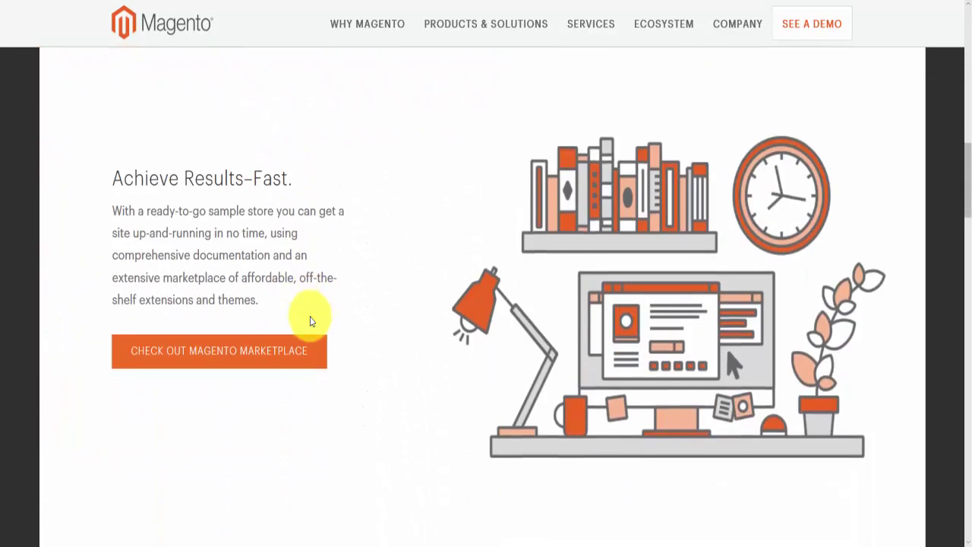
scroll(310, 321, "down", 7)
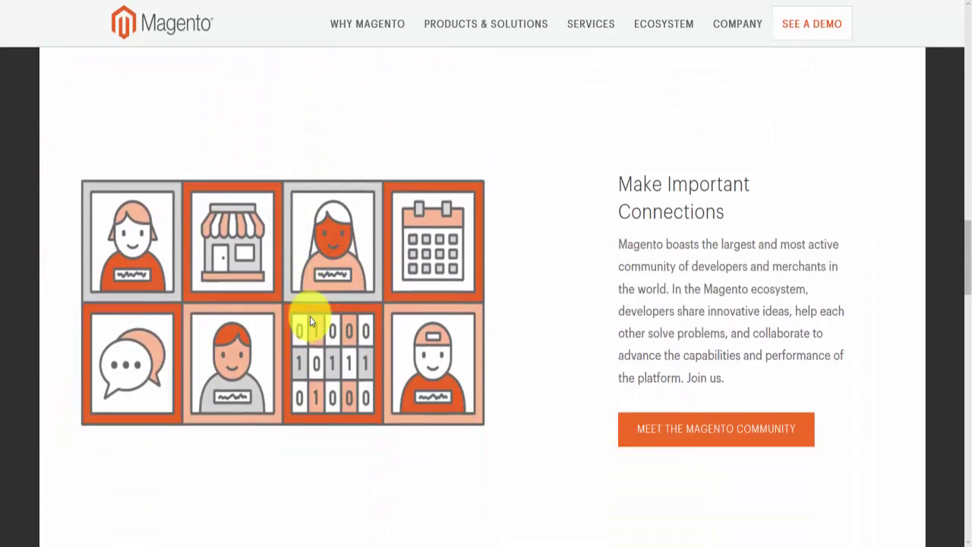
scroll(310, 321, "down", 6)
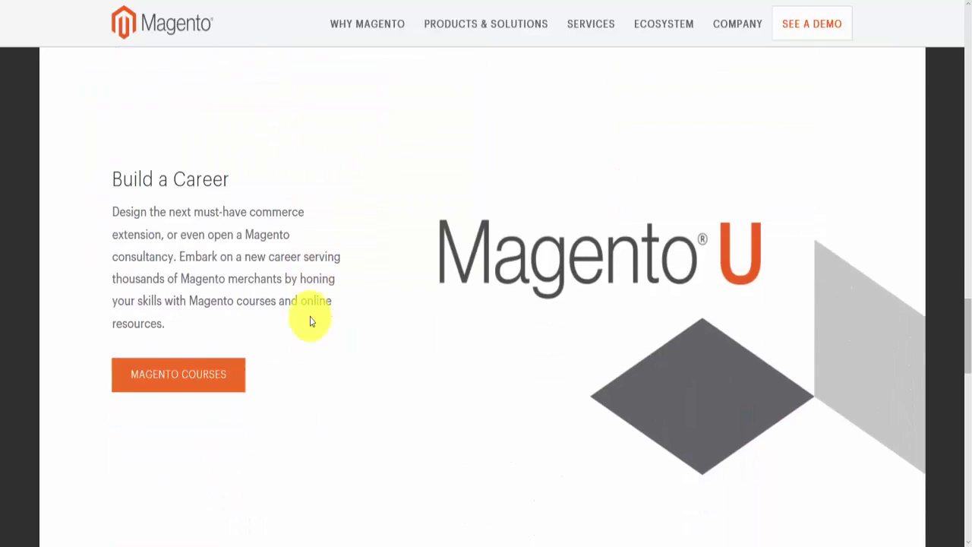
scroll(310, 321, "down", 12)
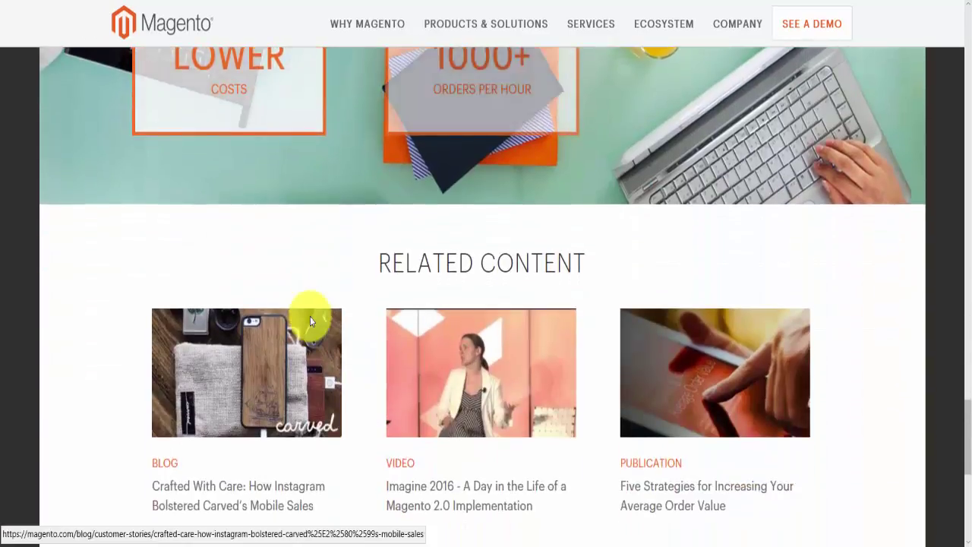
scroll(310, 321, "down", 3)
scroll(310, 320, "up", 18)
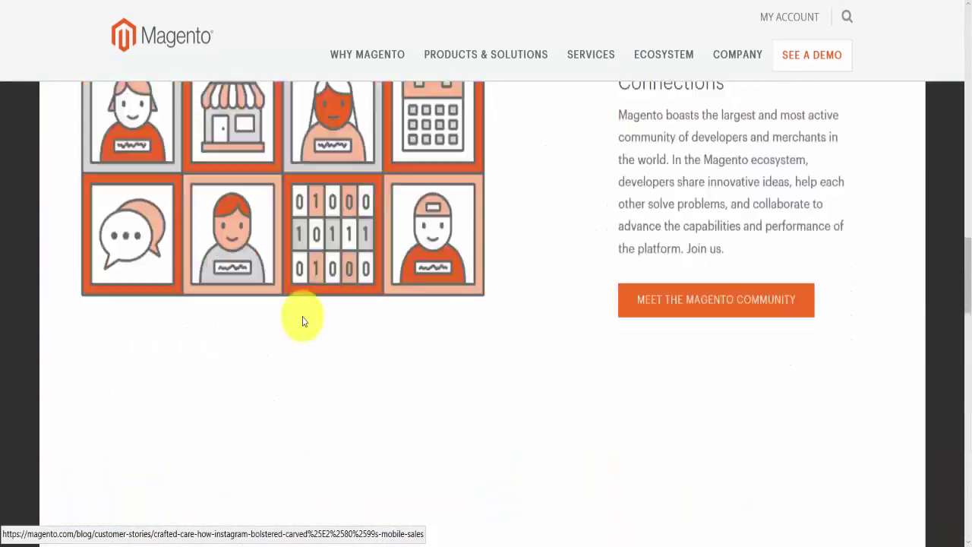
scroll(302, 319, "up", 12)
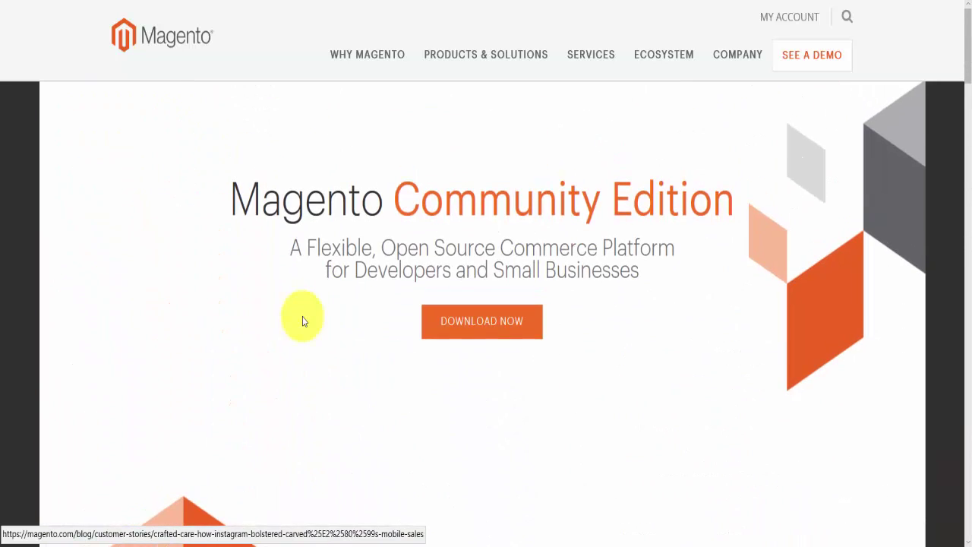
Open the Community Edition download page and highlight the version references in its 2.0 and 1.x notes.
left_click(510, 323)
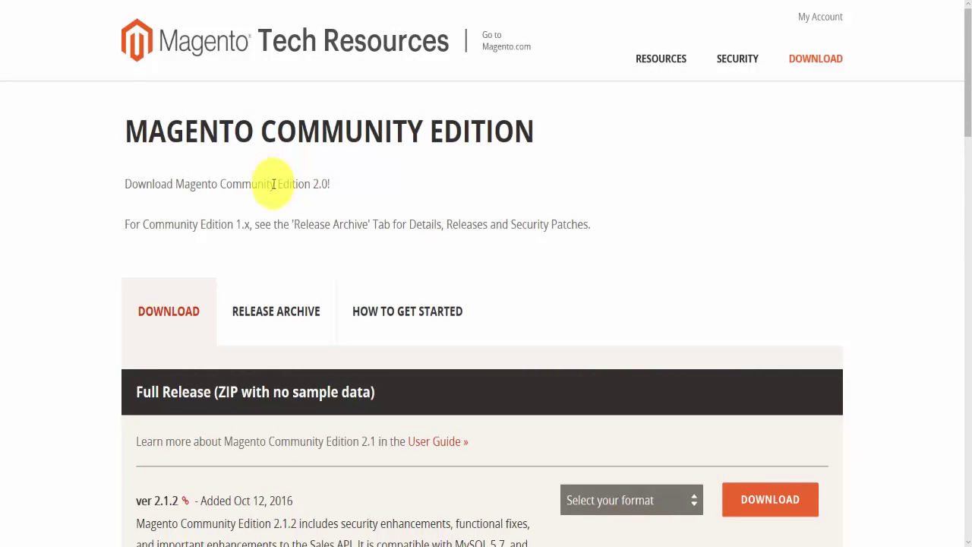
left_click_drag(276, 185, 365, 201)
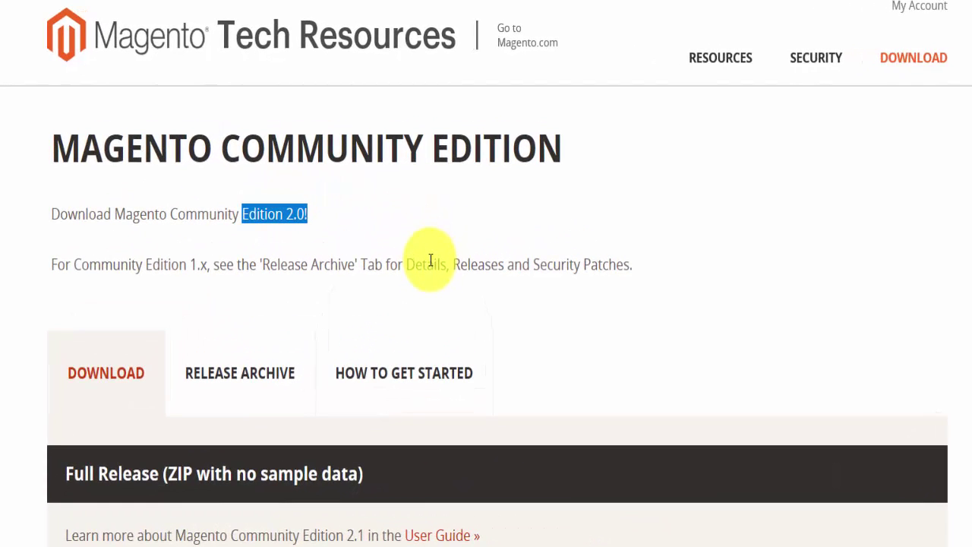
scroll(429, 258, "down", 2)
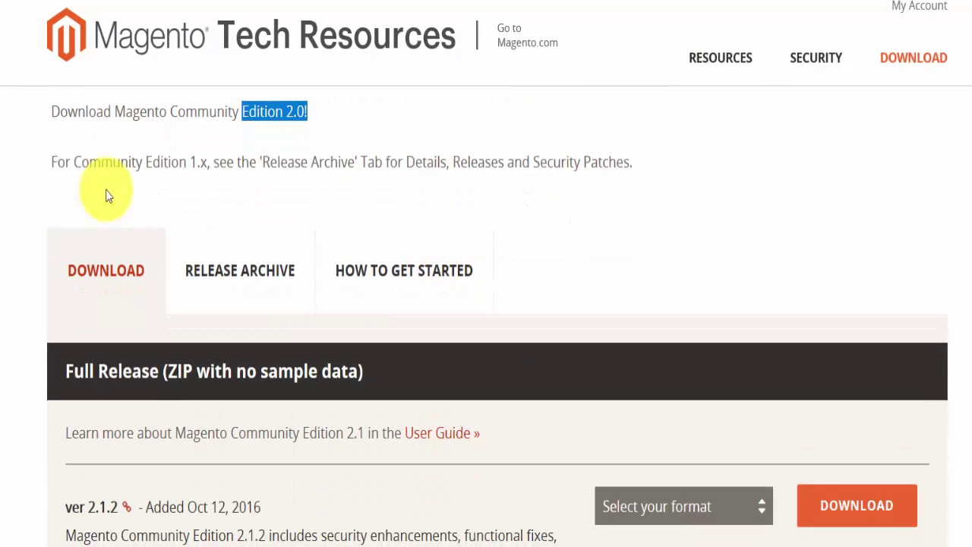
left_click_drag(143, 162, 201, 162)
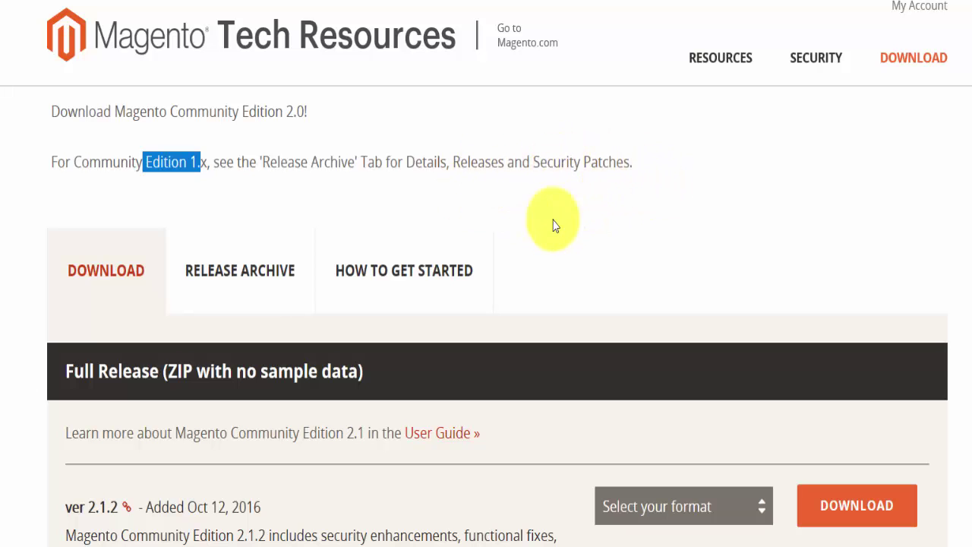
Open the release archive and look through its list of earlier Community Edition releases.
scroll(608, 242, "down", 2)
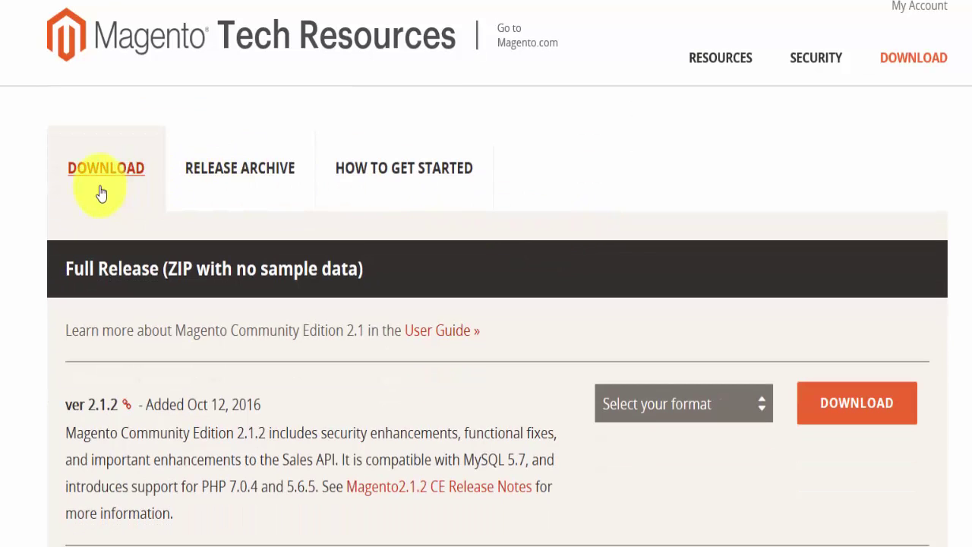
left_click(268, 179)
scroll(337, 251, "down", 4)
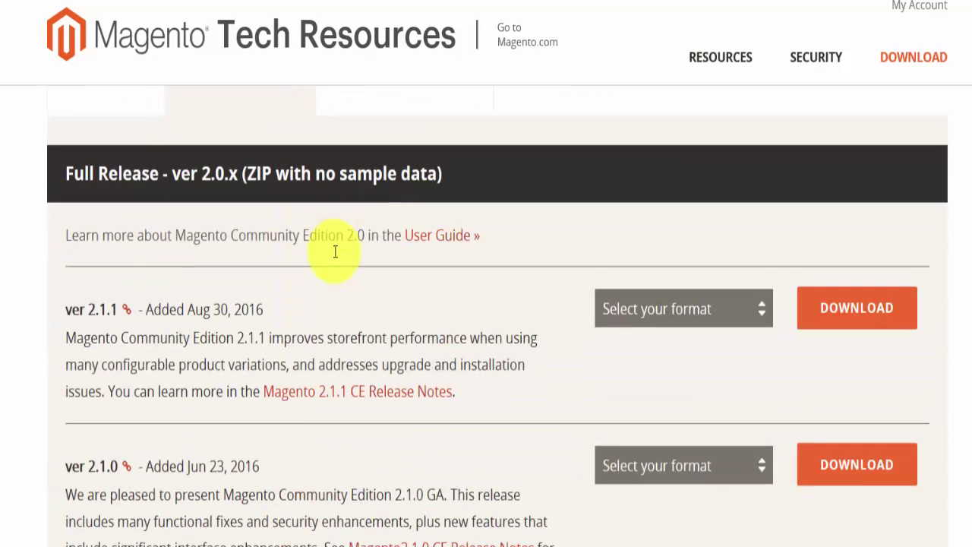
scroll(323, 349, "down", 3)
scroll(322, 348, "up", 4)
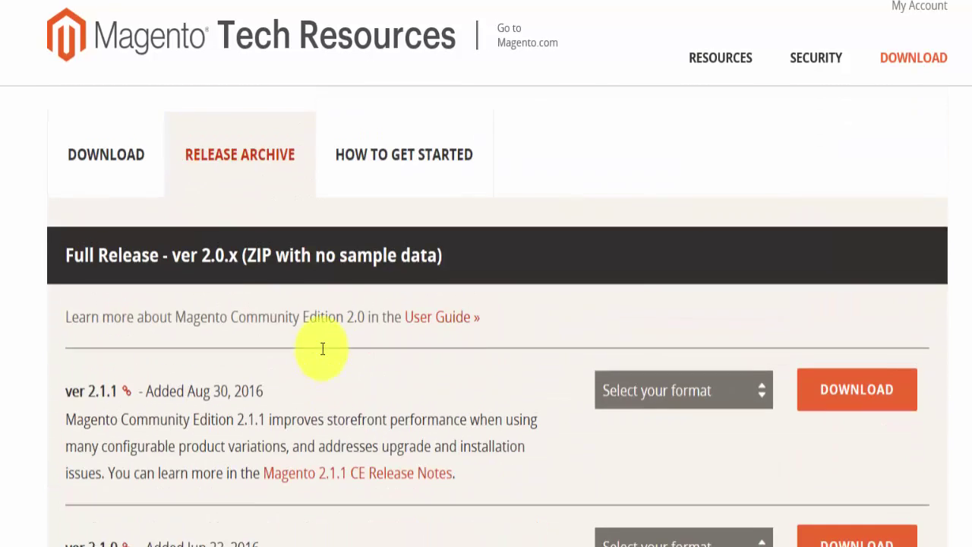
Open the getting started resources and review the system requirements, user guide, developer, designer and testing documentation sections.
left_click(357, 174)
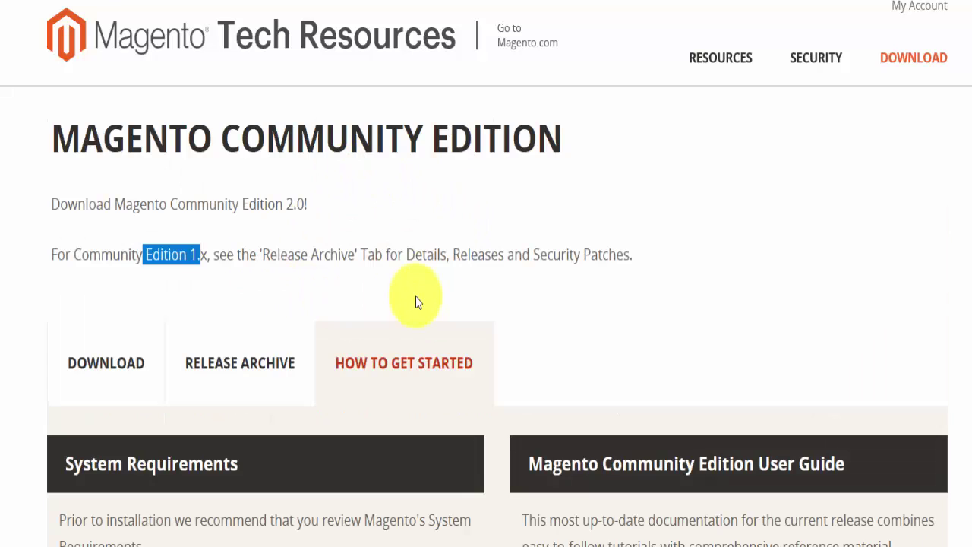
scroll(417, 300, "down", 3)
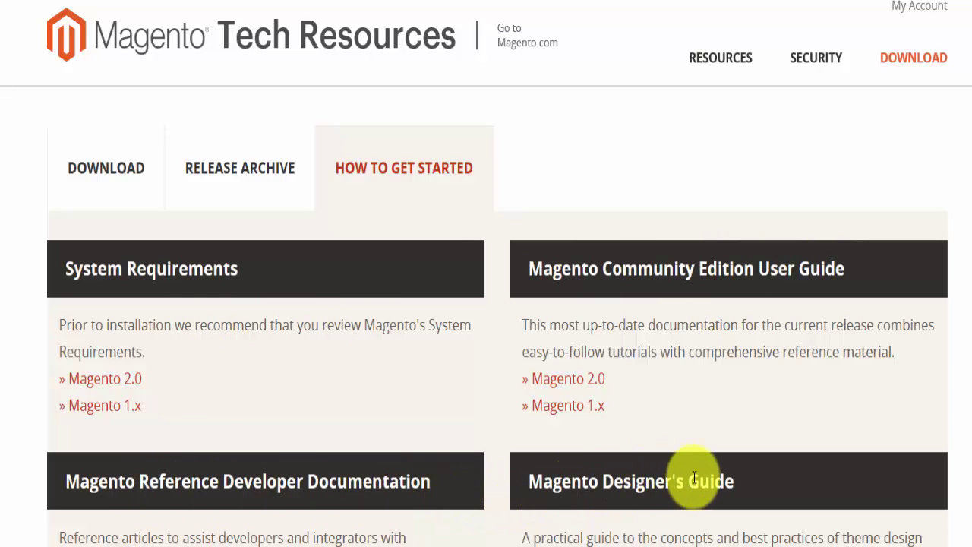
scroll(728, 481, "down", 1)
scroll(727, 481, "down", 5)
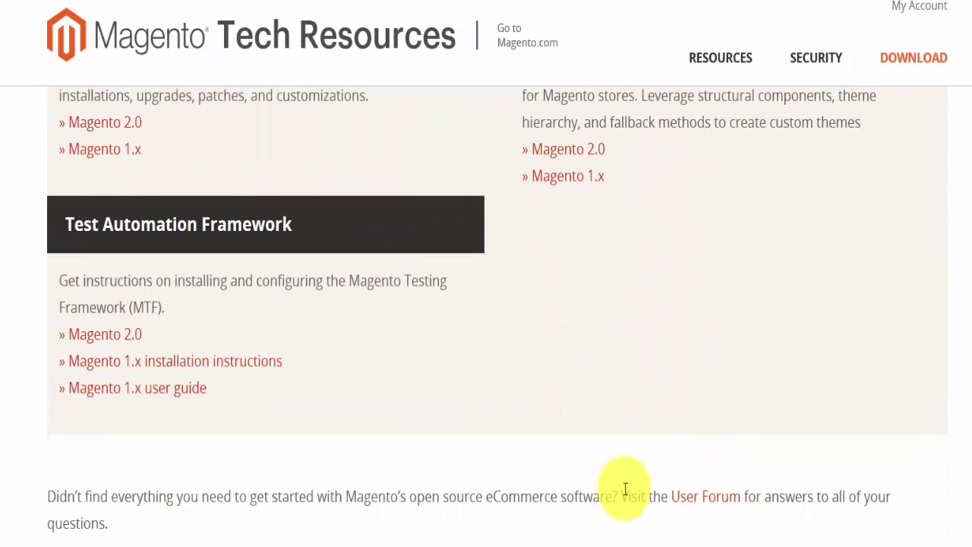
scroll(427, 463, "up", 6)
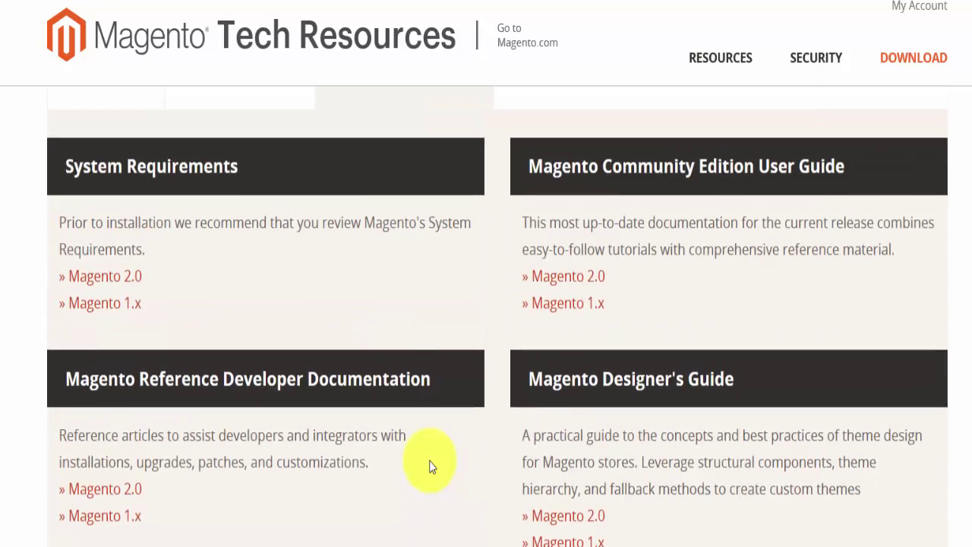
scroll(422, 478, "down", 1)
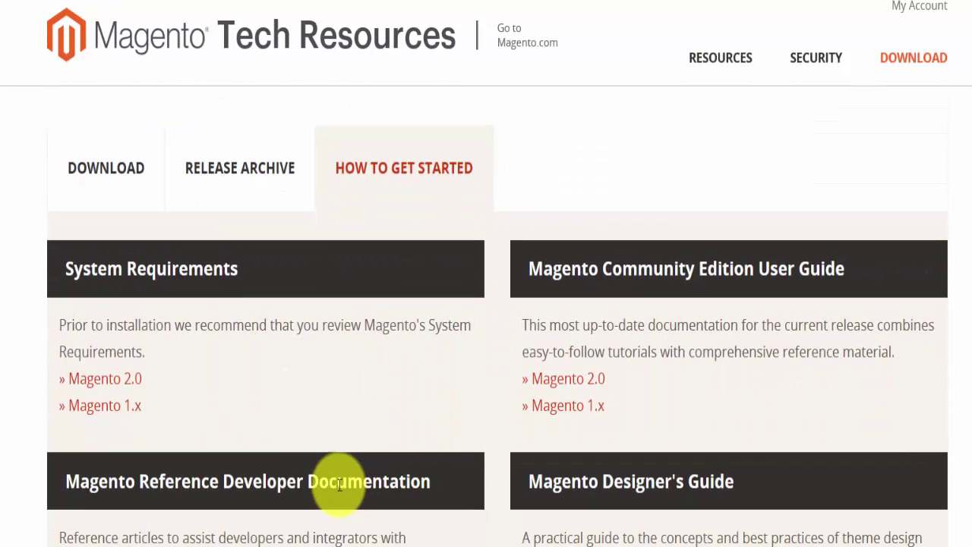
Open the Magento 2.0 system requirements, review the version differences, and return to the getting started resources.
left_click(130, 380)
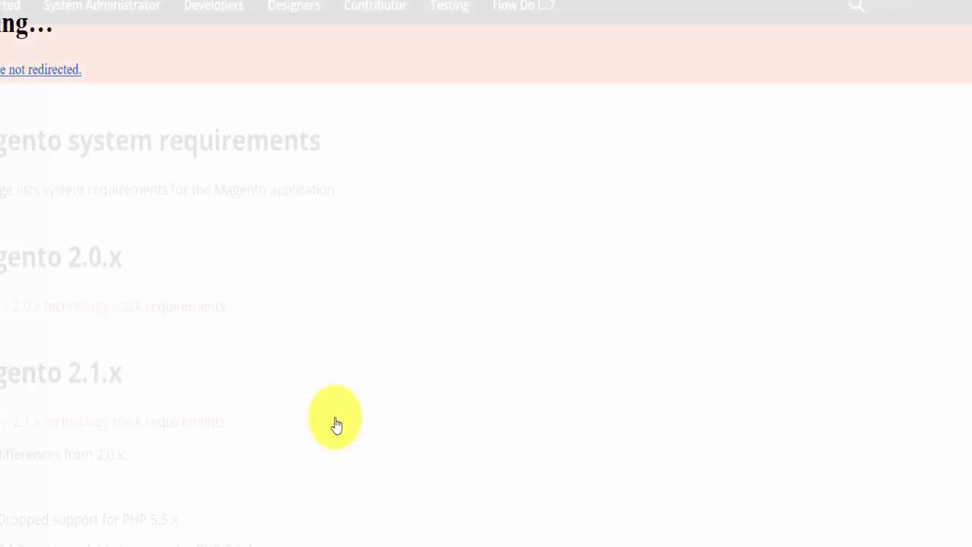
scroll(341, 403, "down", 2)
scroll(352, 351, "up", 1)
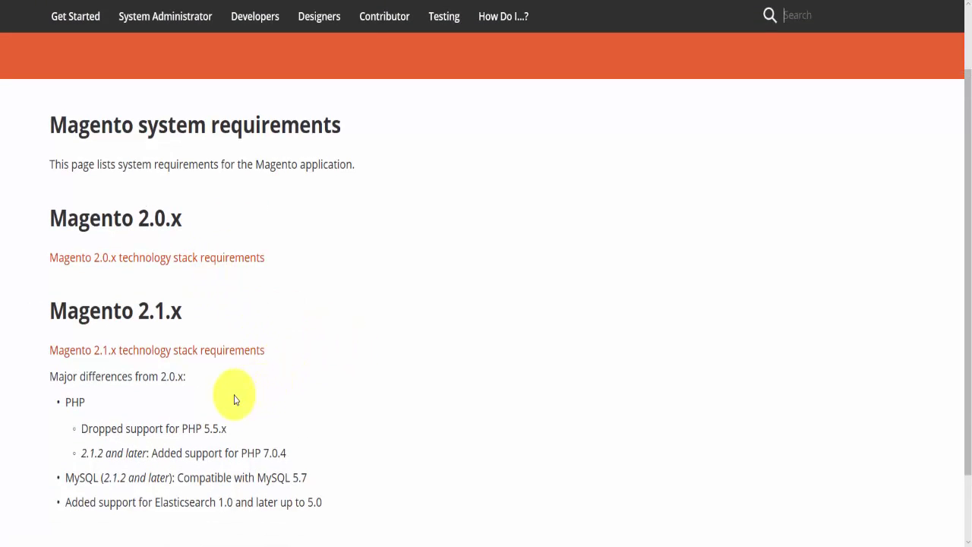
scroll(326, 256, "up", 1)
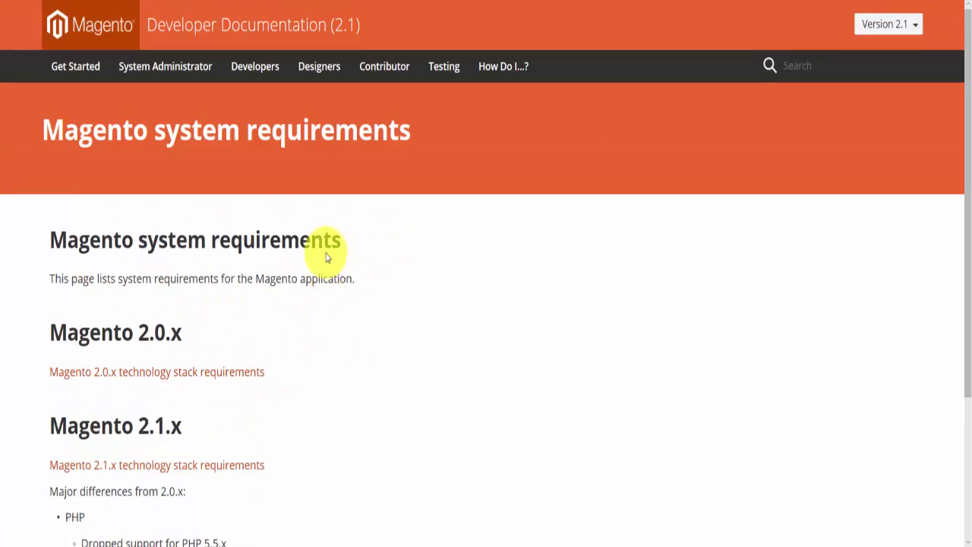
scroll(315, 326, "down", 1)
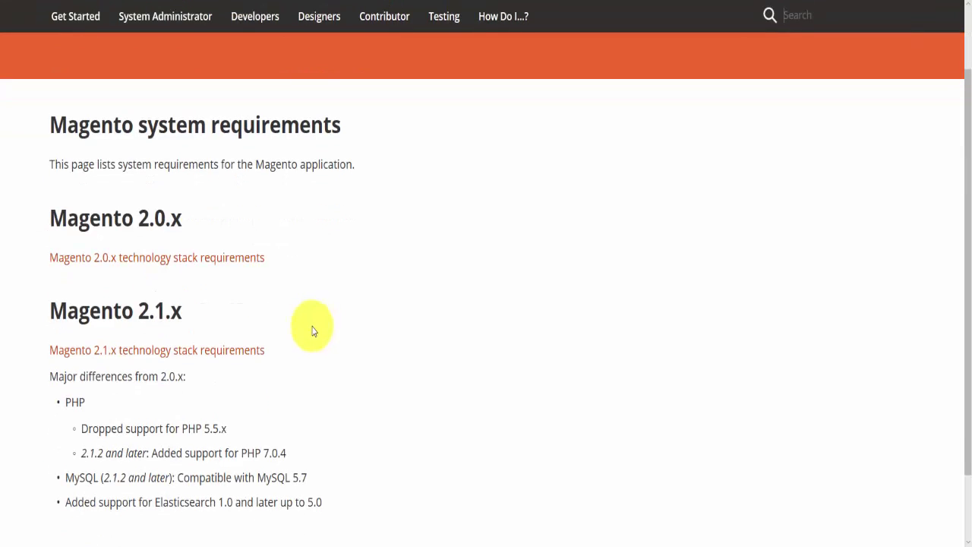
scroll(312, 330, "down", 1)
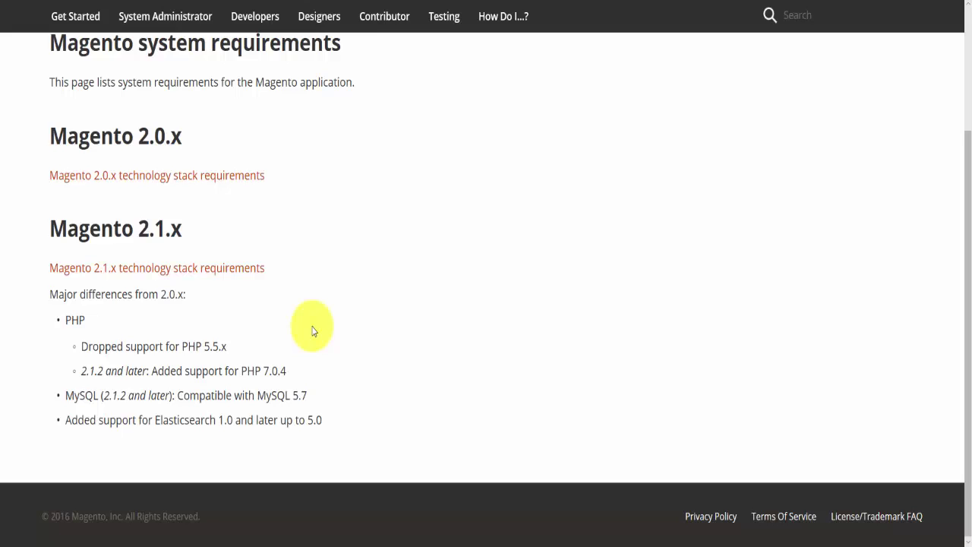
scroll(311, 332, "up", 2)
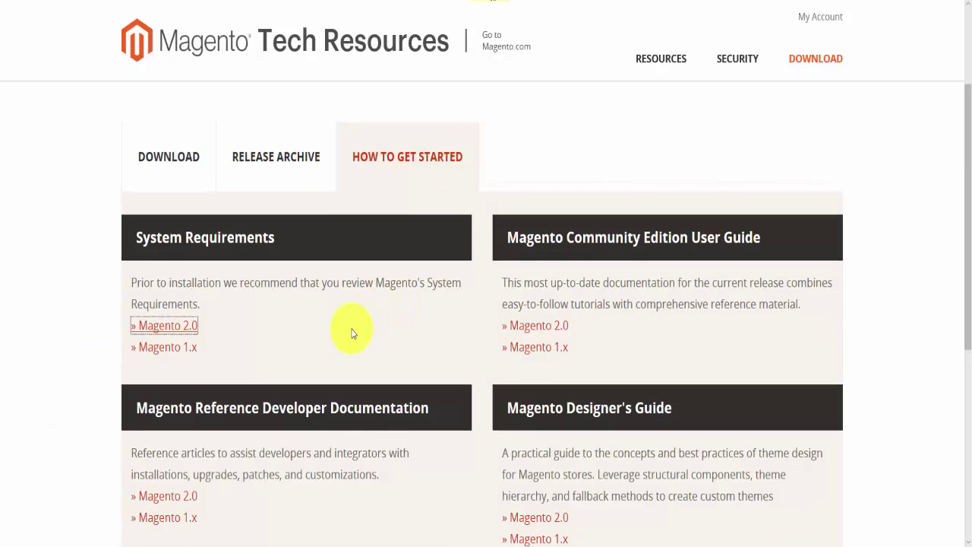
Return to the current downloads and examine the version 2.1.2 entry of the full release without sample data.
scroll(352, 330, "up", 2)
left_click(205, 313)
scroll(419, 365, "down", 2)
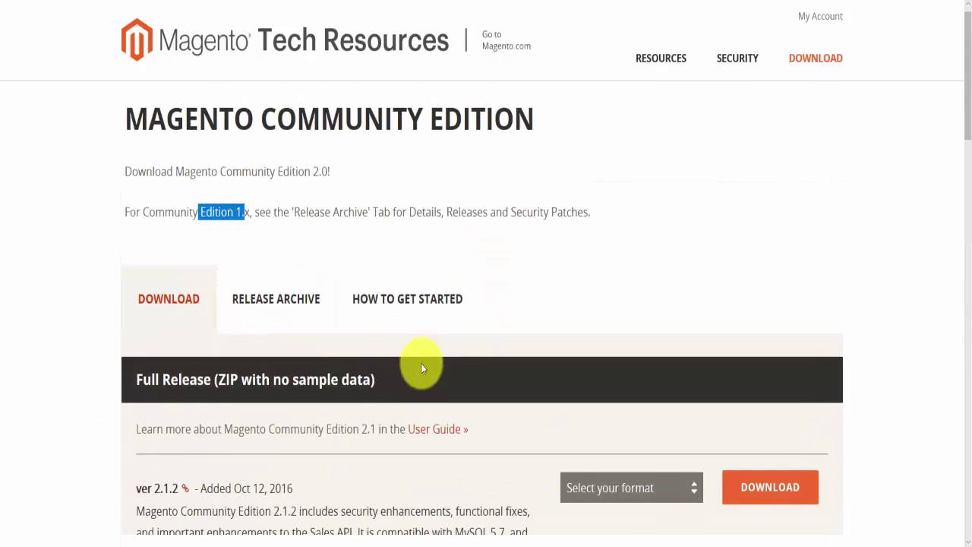
scroll(481, 344, "down", 2)
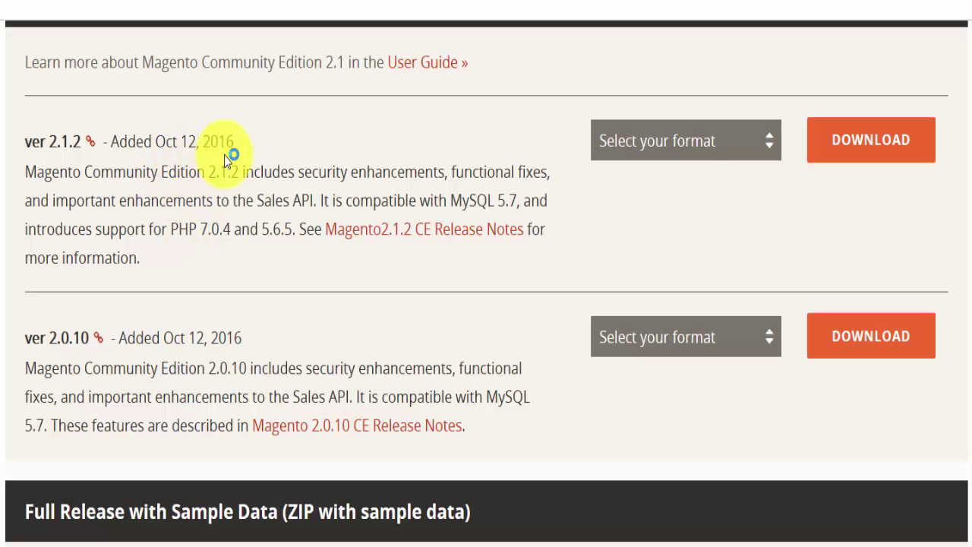
left_click_drag(183, 143, 236, 143)
left_click(428, 174)
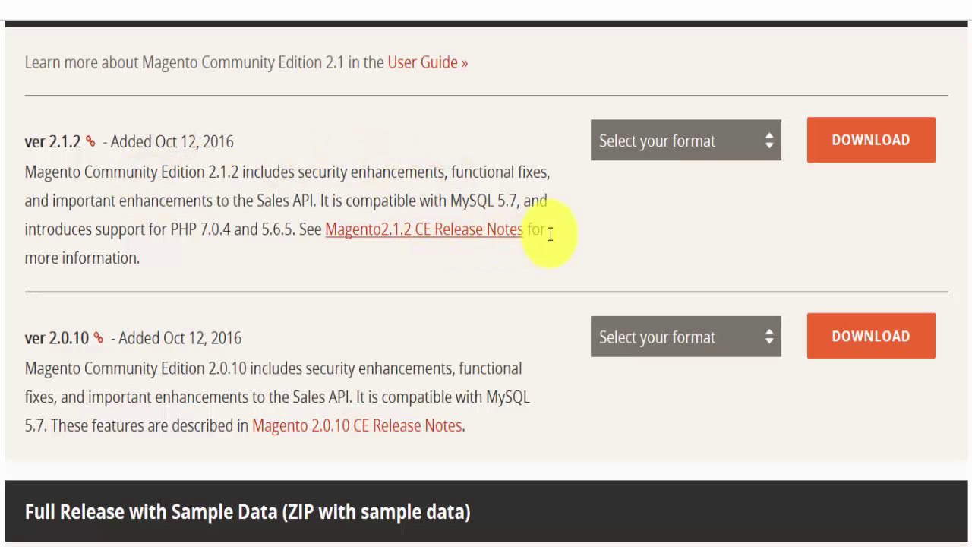
Choose the zip format for version 2.1.2 of the full release without sample data.
left_click(766, 151)
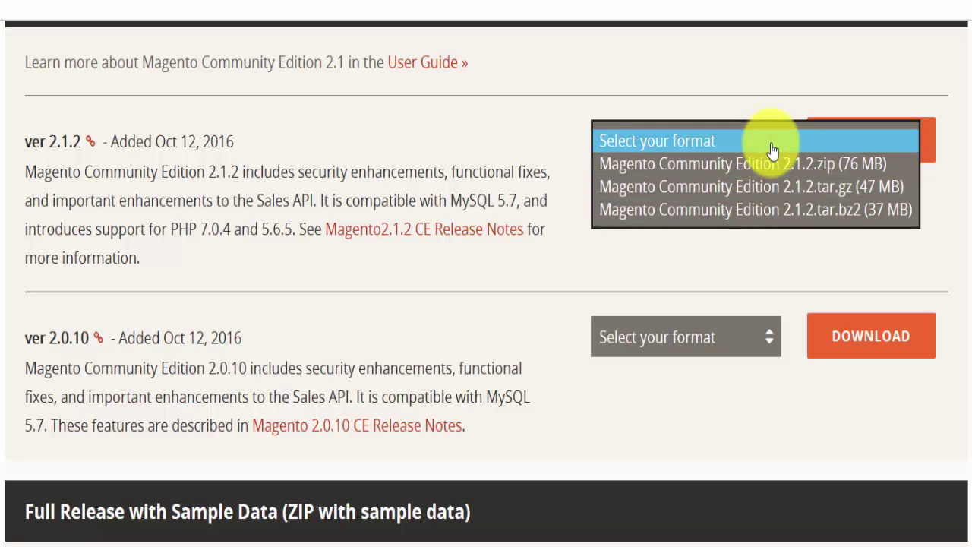
left_click(676, 275)
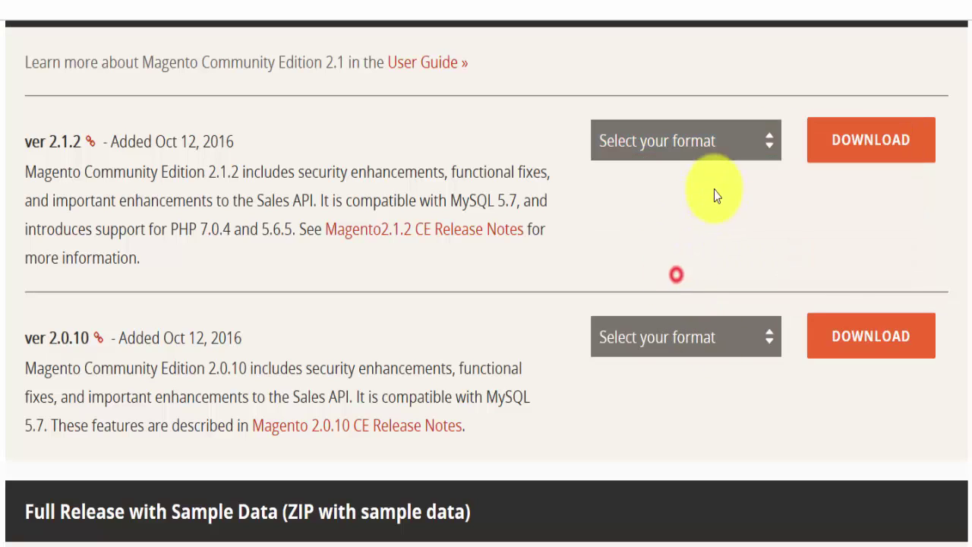
left_click(736, 158)
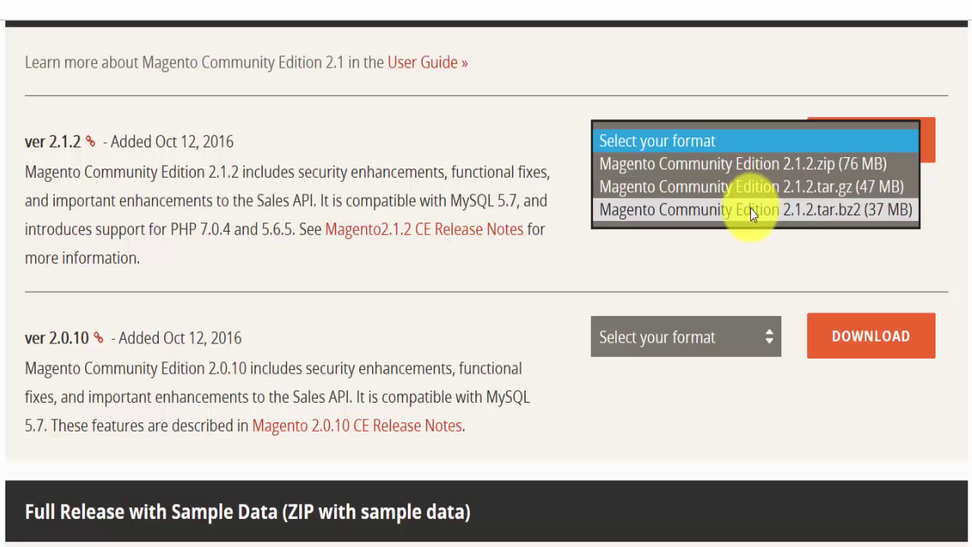
left_click(747, 165)
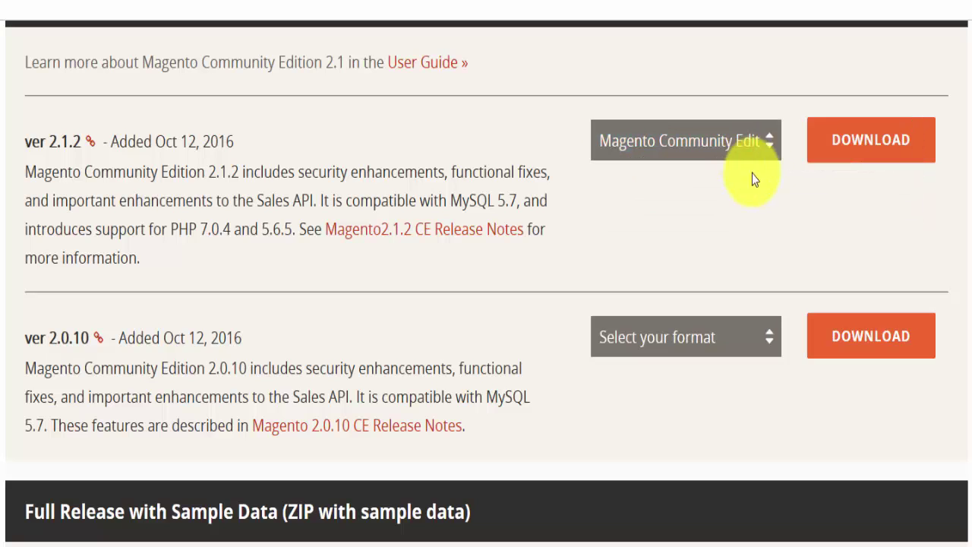
left_click(838, 158)
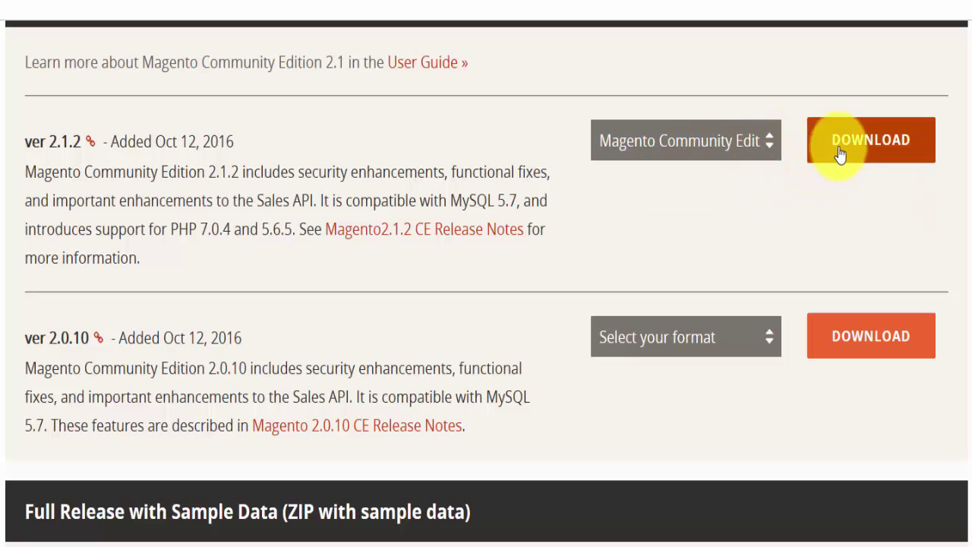
left_click(682, 137)
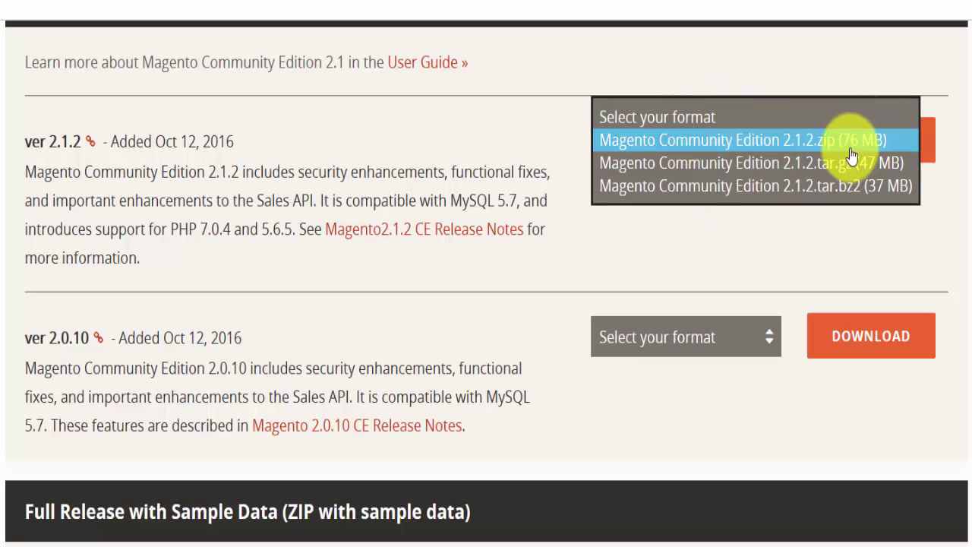
left_click(969, 188)
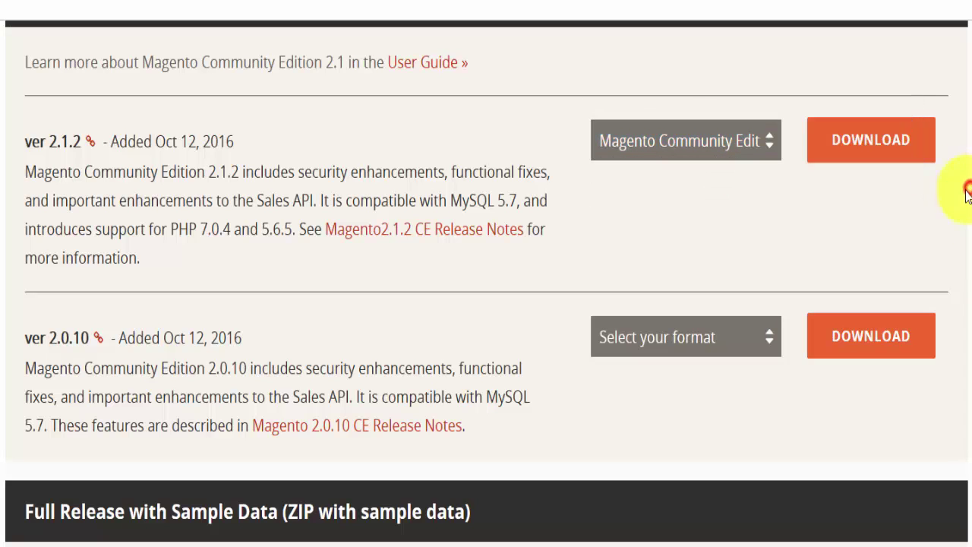
Choose the zip format for version 2.1.2 of the full release with sample data and review its other formats.
scroll(365, 326, "down", 5)
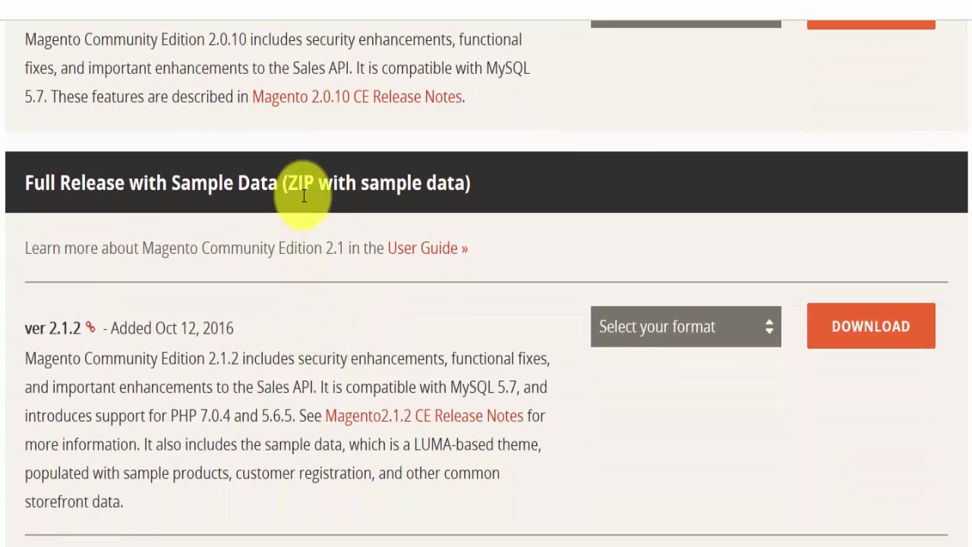
scroll(329, 334, "down", 2)
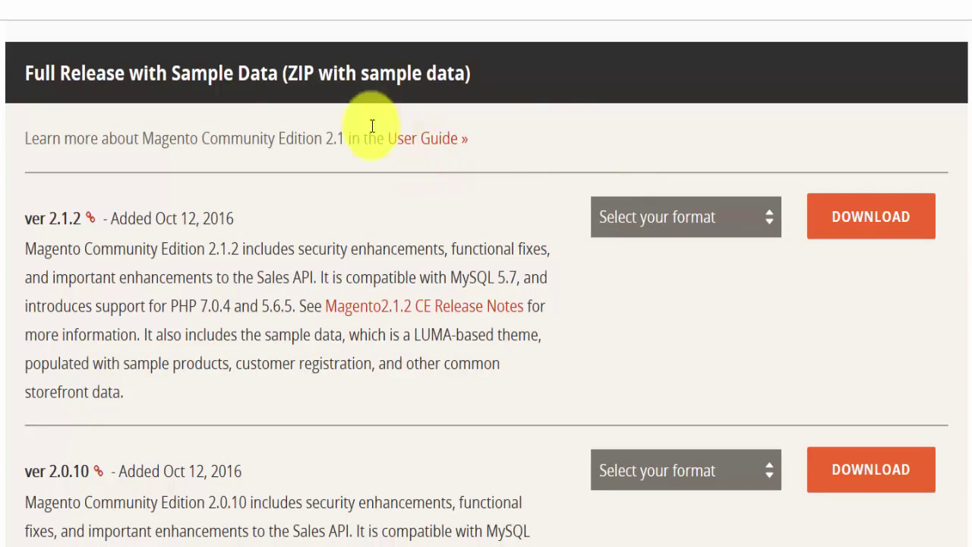
left_click(610, 218)
left_click(612, 234)
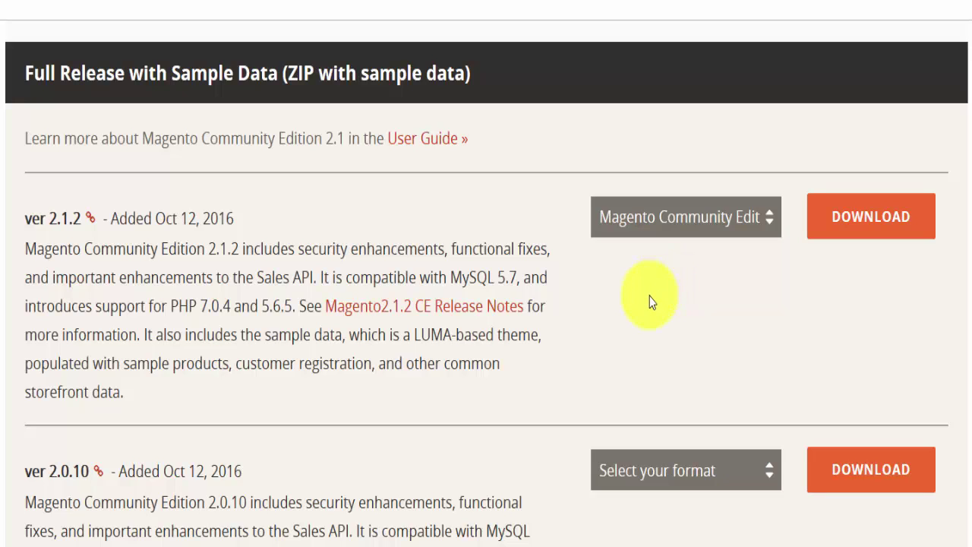
left_click(647, 228)
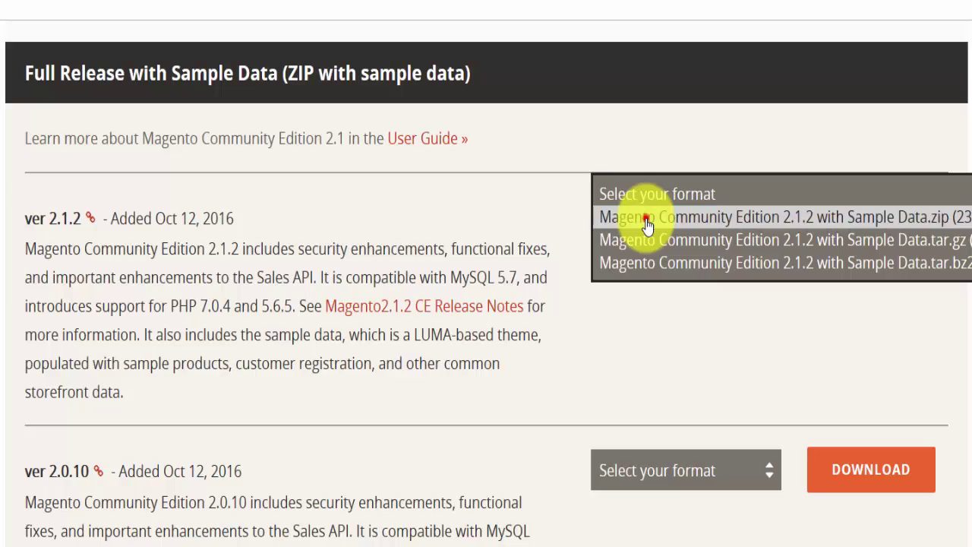
left_click(648, 219)
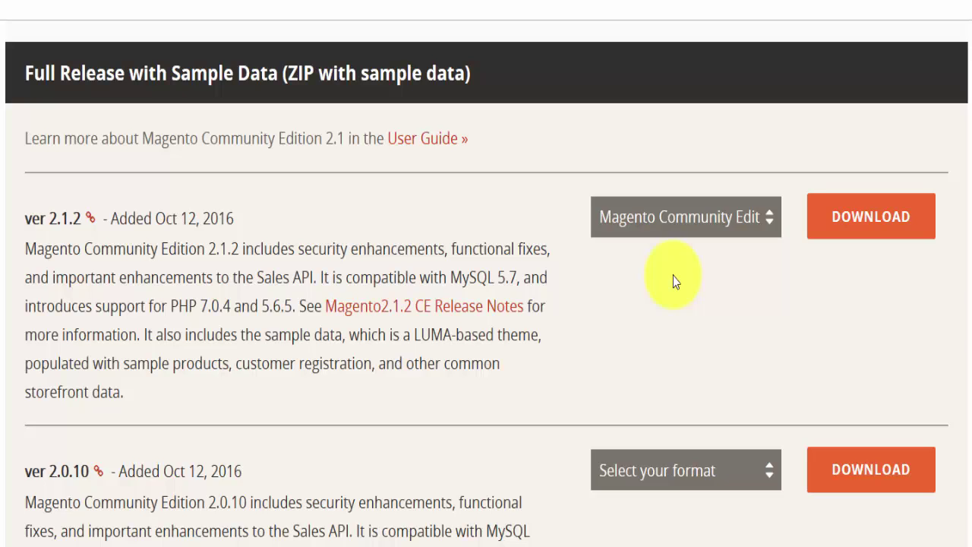
left_click(682, 229)
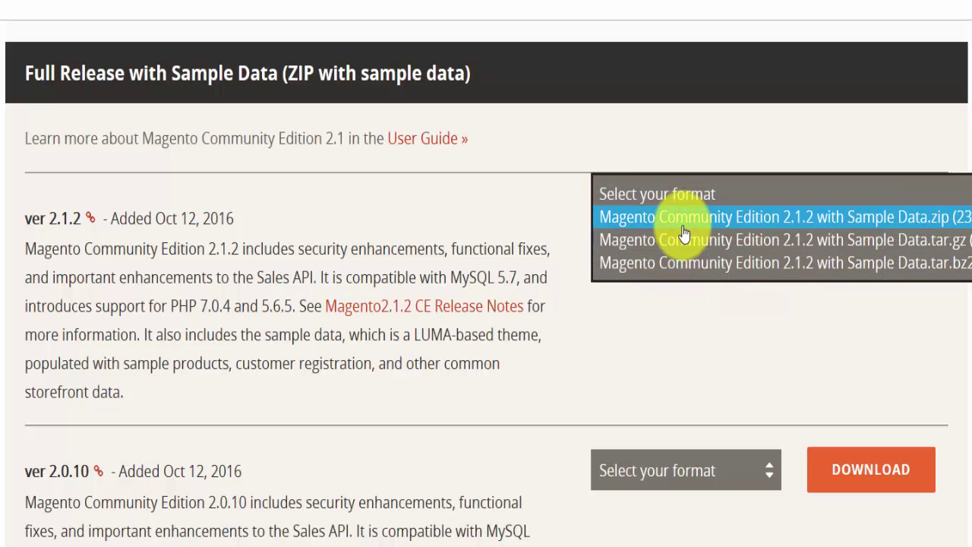
left_click(478, 321)
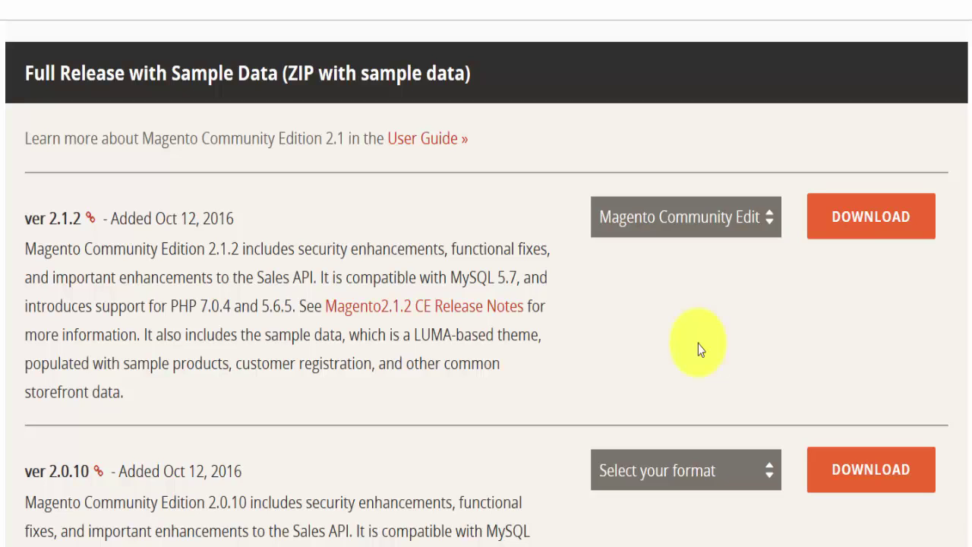
Review the version 2.1.2 formats without sample data again to compare them with the sample data release.
scroll(732, 236, "up", 7)
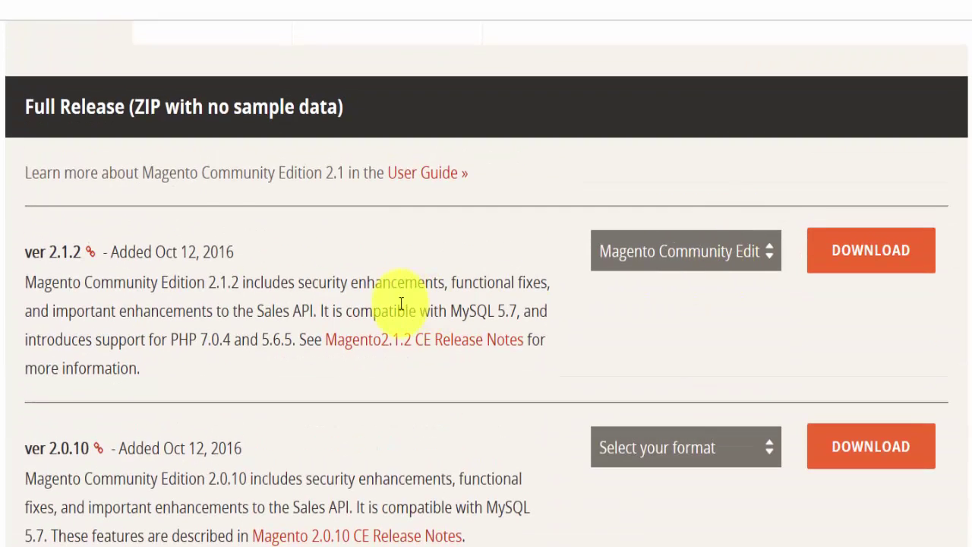
left_click(626, 251)
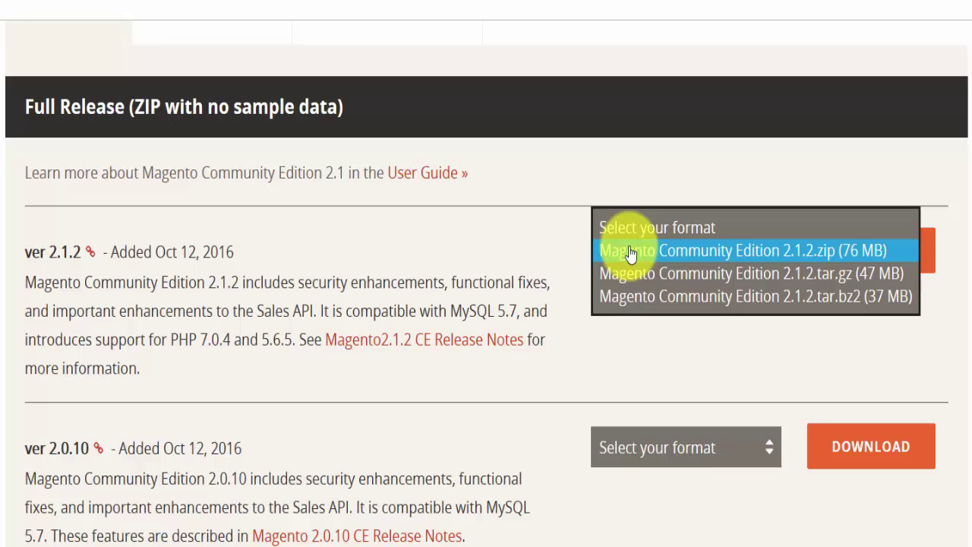
left_click(440, 252)
scroll(477, 275, "down", 9)
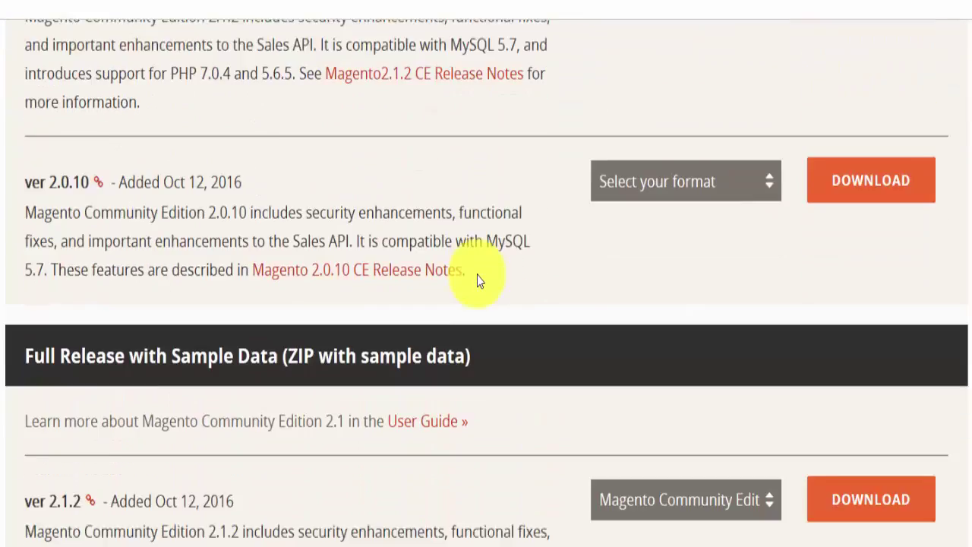
scroll(532, 258, "up", 2)
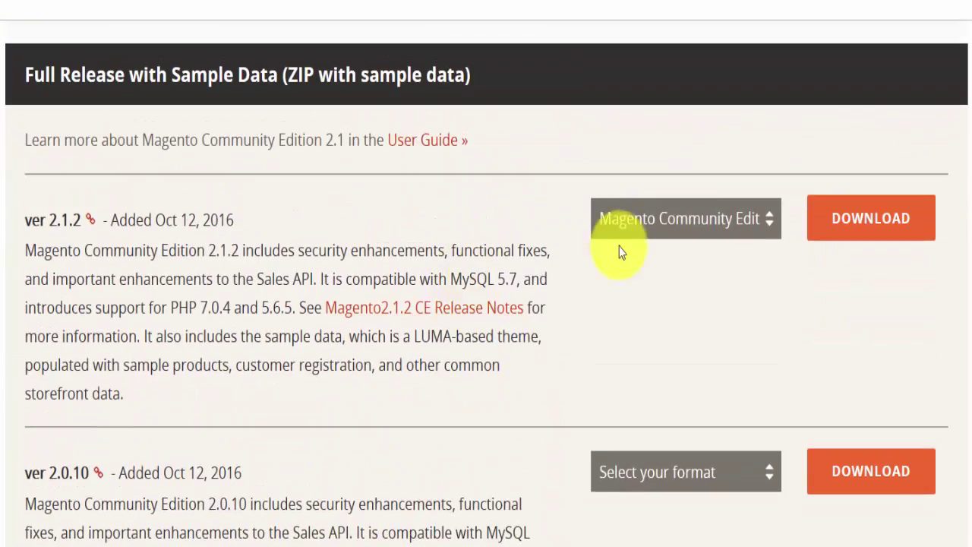
Request the download of Magento Community Edition 2.1.2 with Sample Data in zip format.
left_click(689, 220)
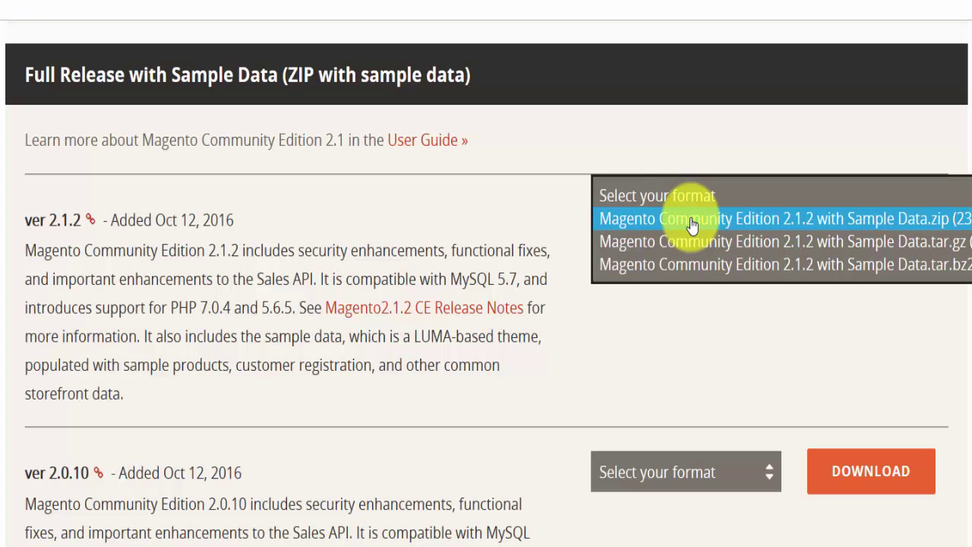
left_click(691, 220)
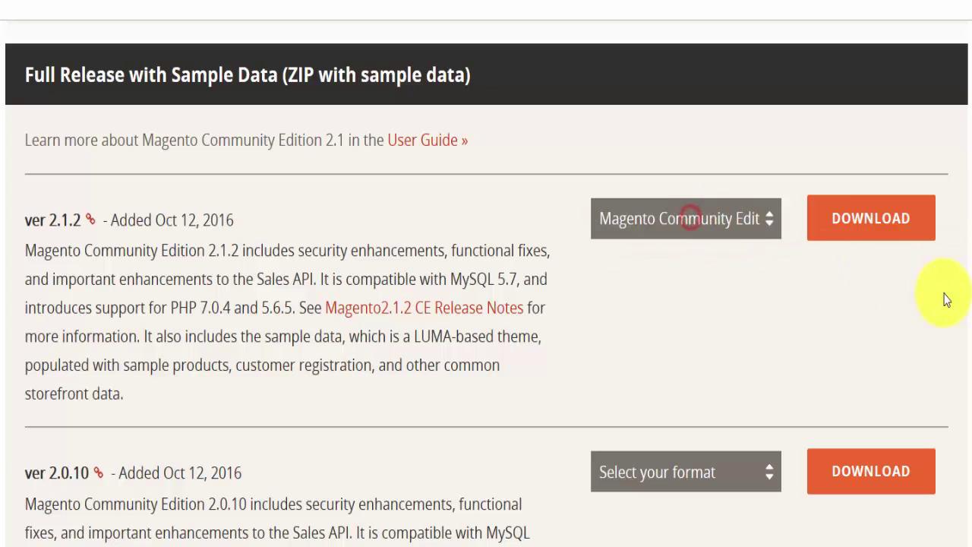
left_click(717, 222)
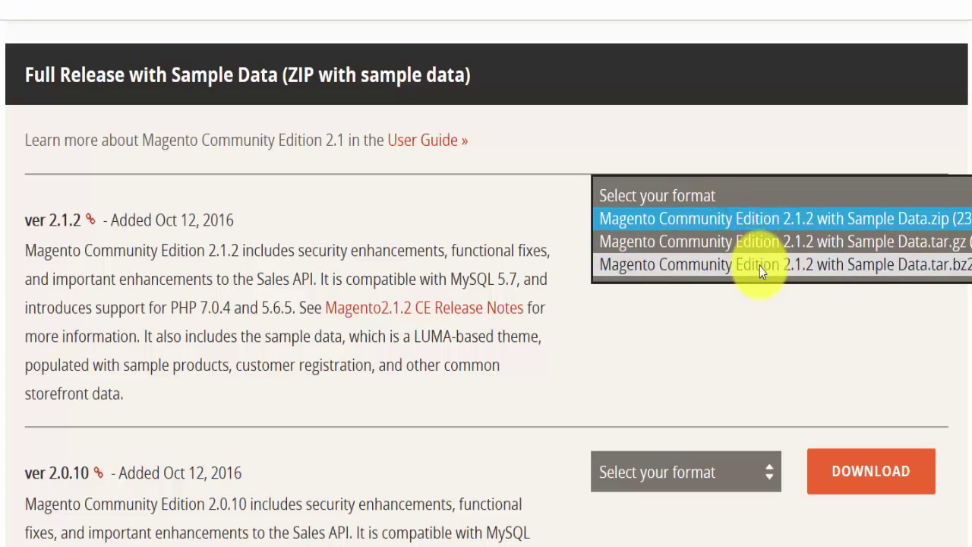
left_click(752, 218)
left_click(862, 221)
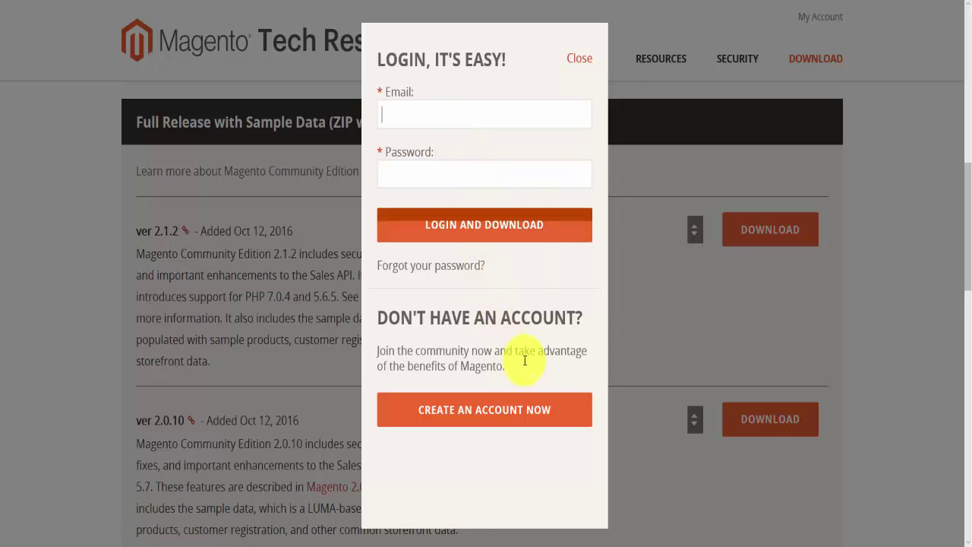
Open the account registration form, examine its personal information, company, role, screen name and password fields, and return to the login form.
left_click(499, 423)
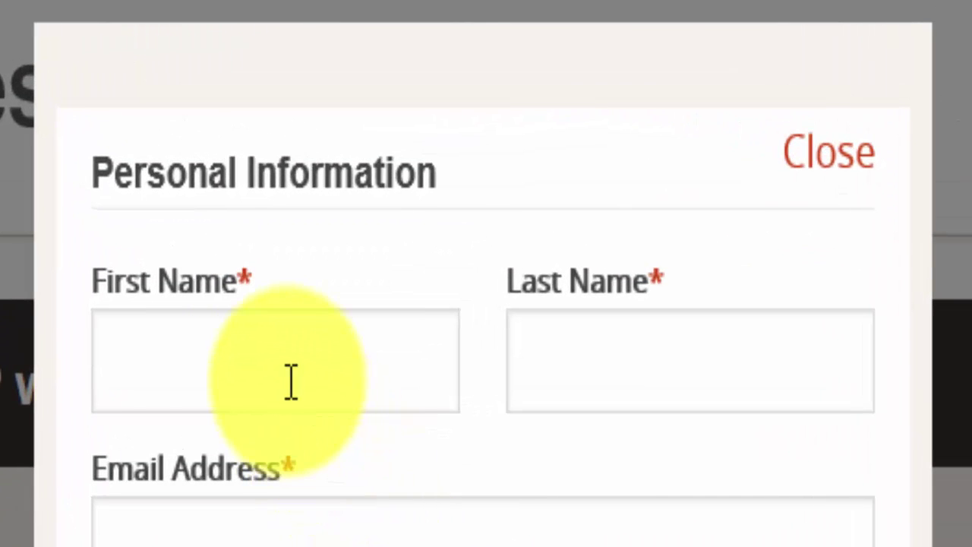
left_click(291, 382)
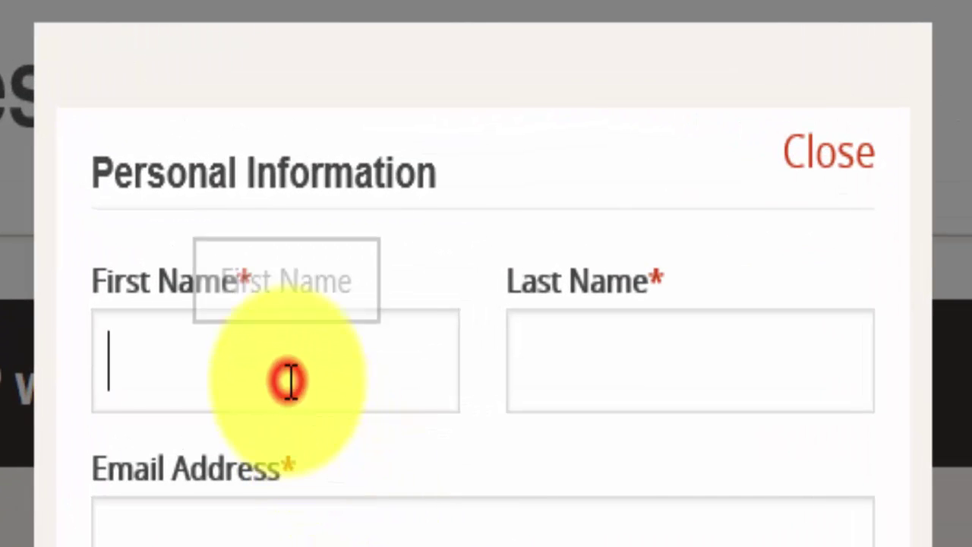
left_click(303, 159)
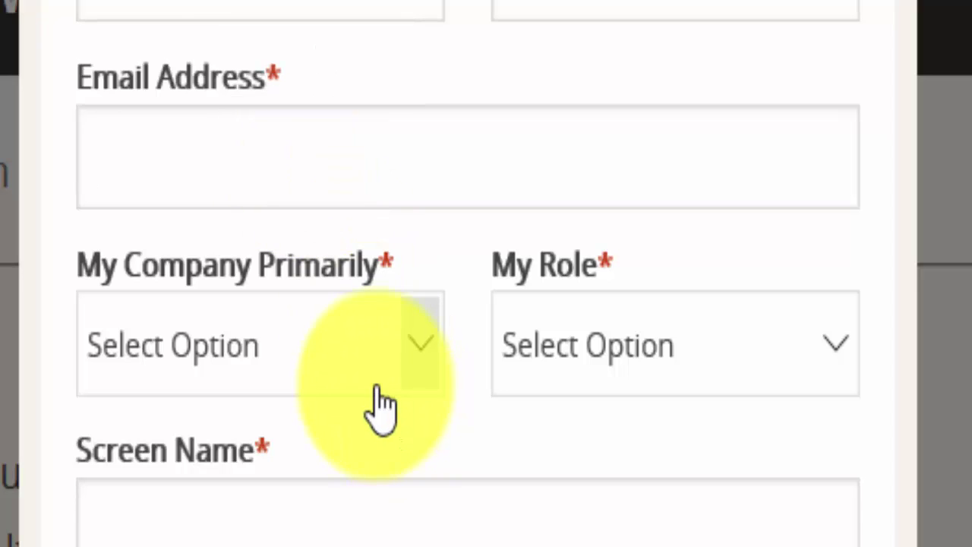
left_click(407, 387)
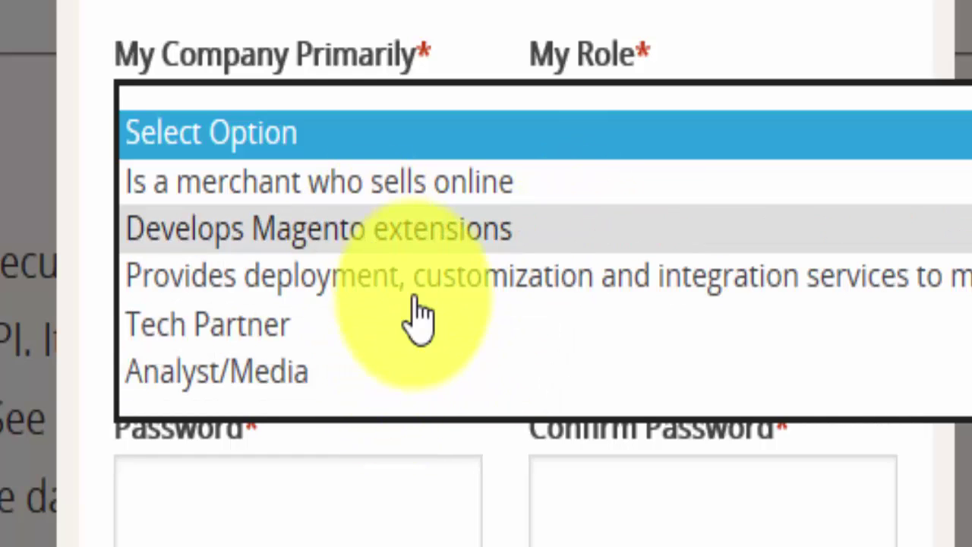
left_click(451, 527)
left_click(802, 171)
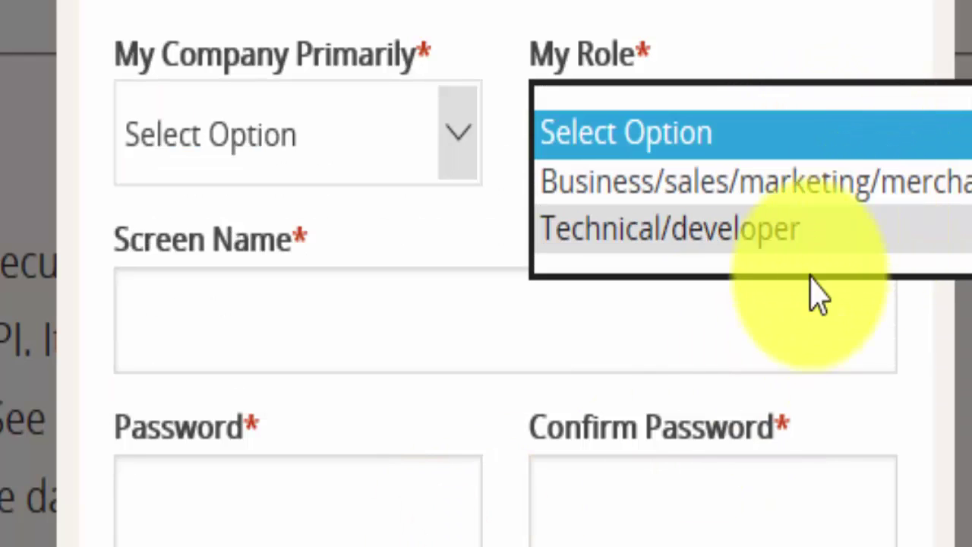
left_click(200, 282)
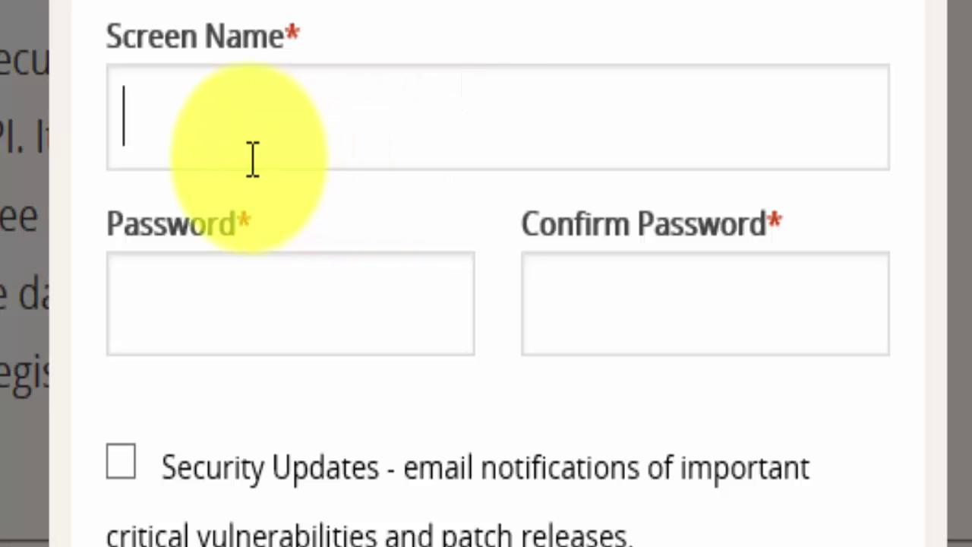
left_click(247, 304)
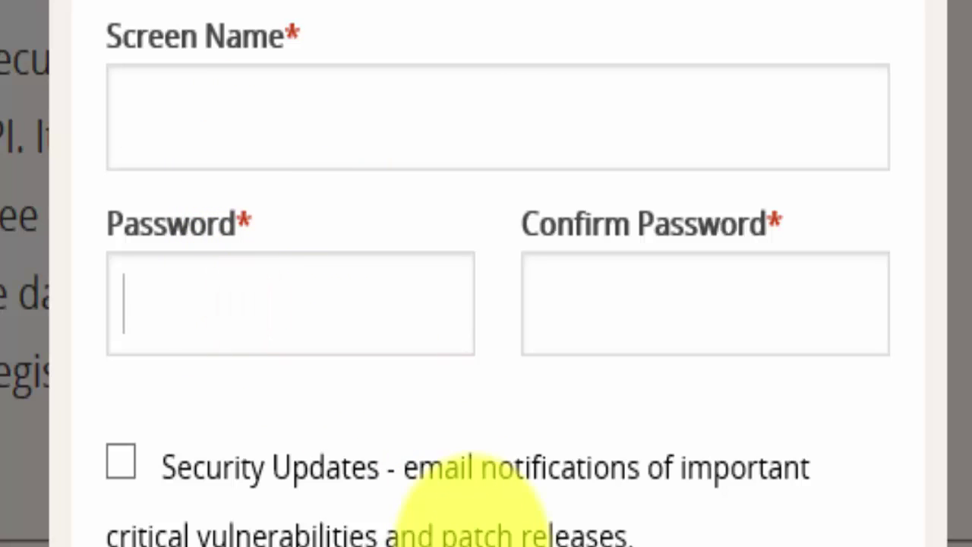
left_click(629, 296)
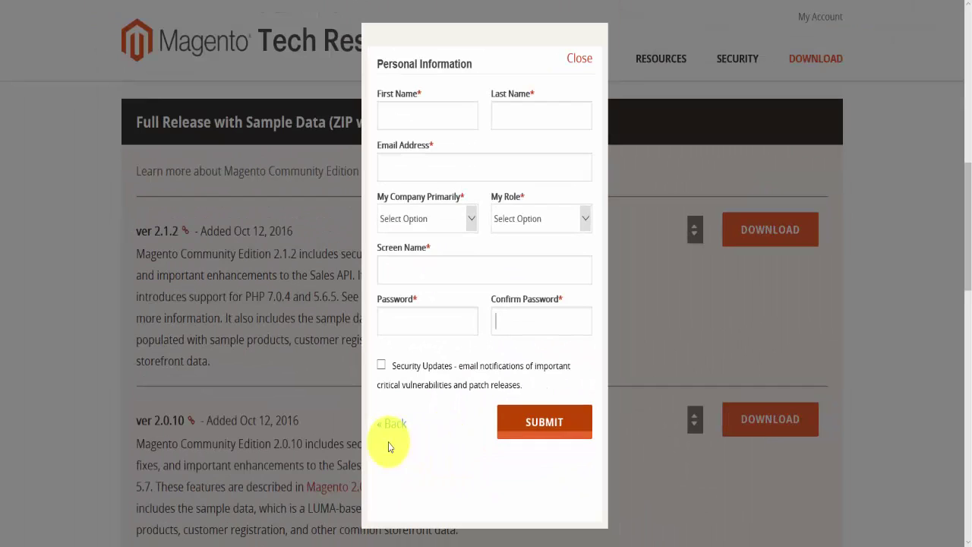
left_click(275, 418)
Log in with the account's e-mail and password to start the package download.
left_click(418, 123)
left_click(448, 145)
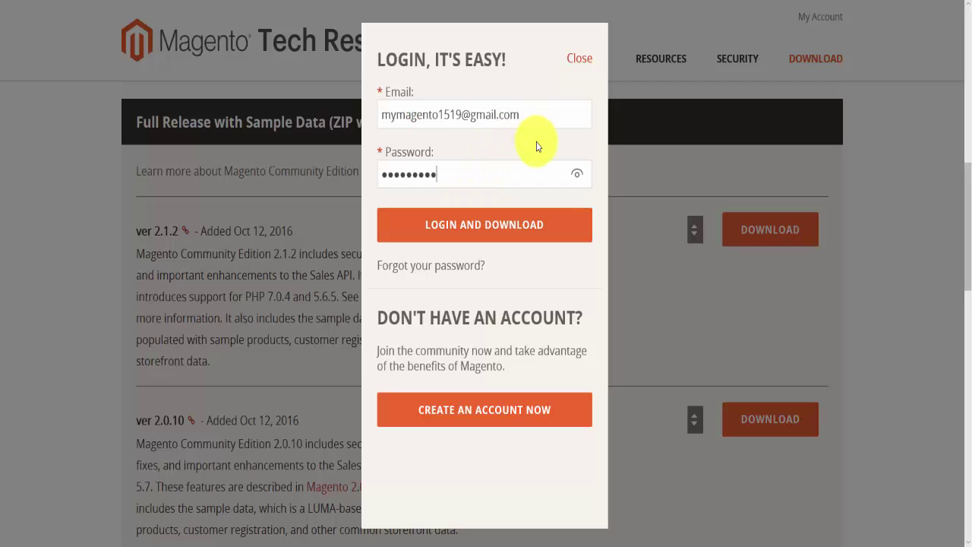
left_click(544, 229)
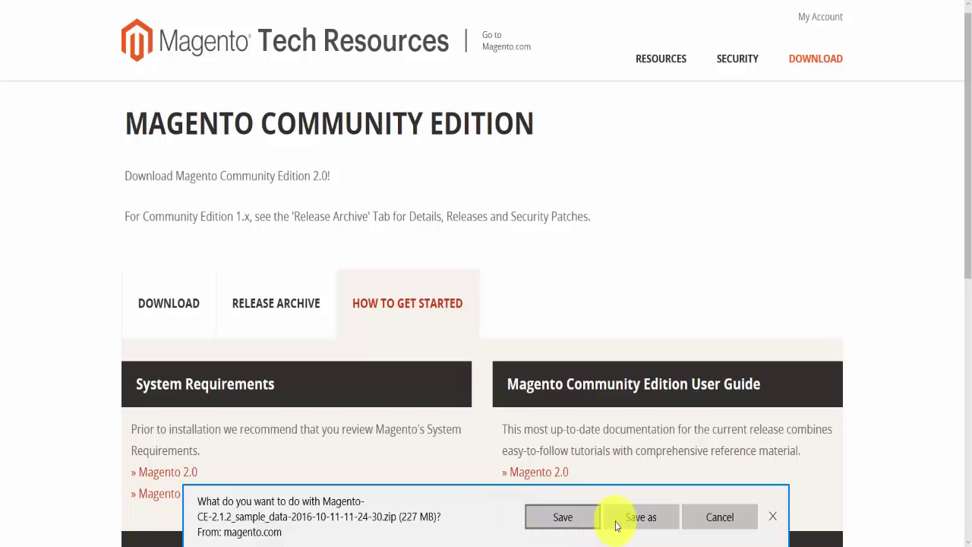
Dismiss the save prompt for the sample data zip and the offer to store the website password.
left_click(555, 519)
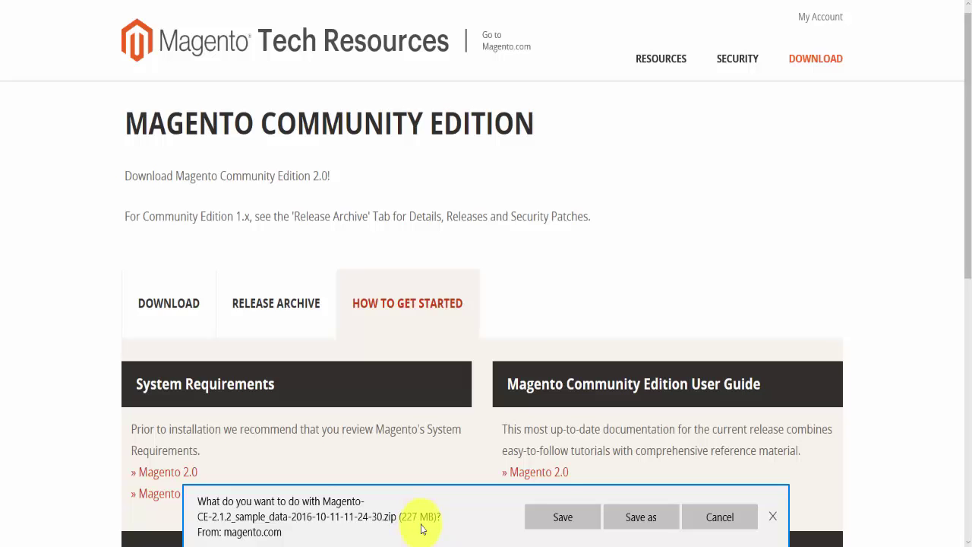
left_click(776, 518)
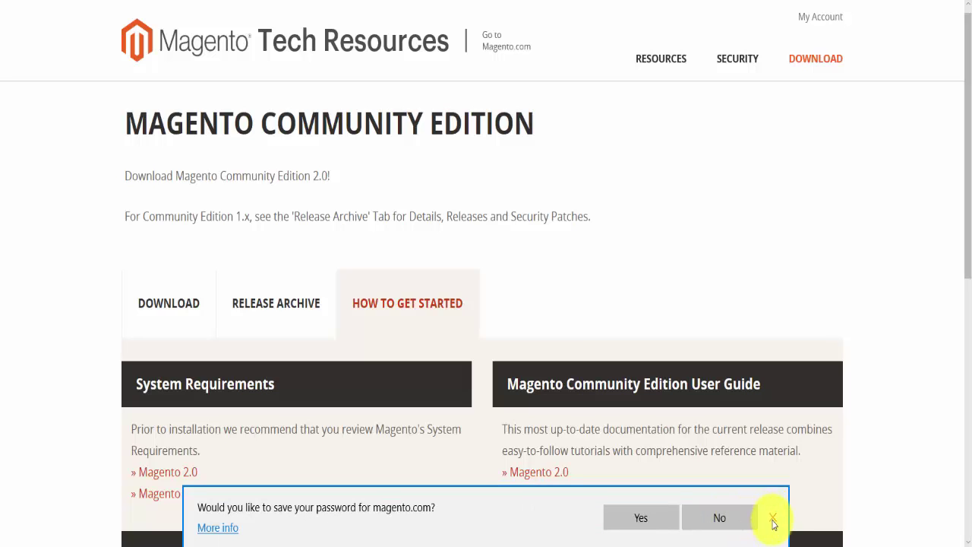
left_click(773, 521)
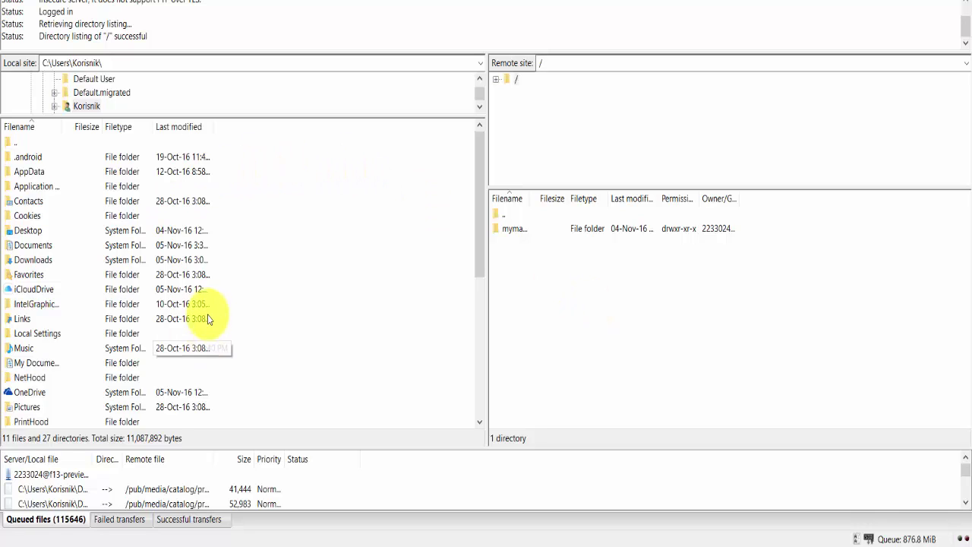
Widen the server-side pane and its Filename column, and browse the local Downloads folder.
left_click_drag(489, 315, 412, 297)
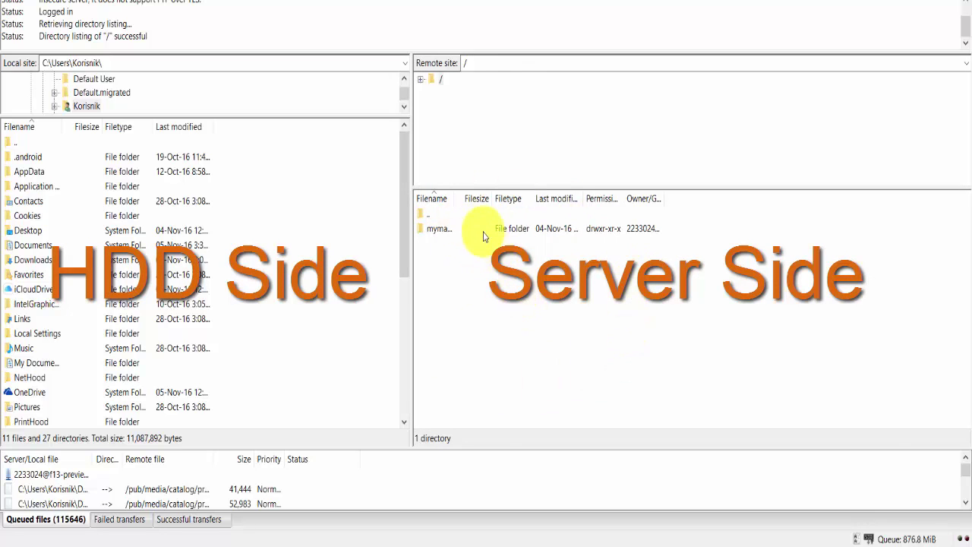
left_click_drag(458, 196, 522, 198)
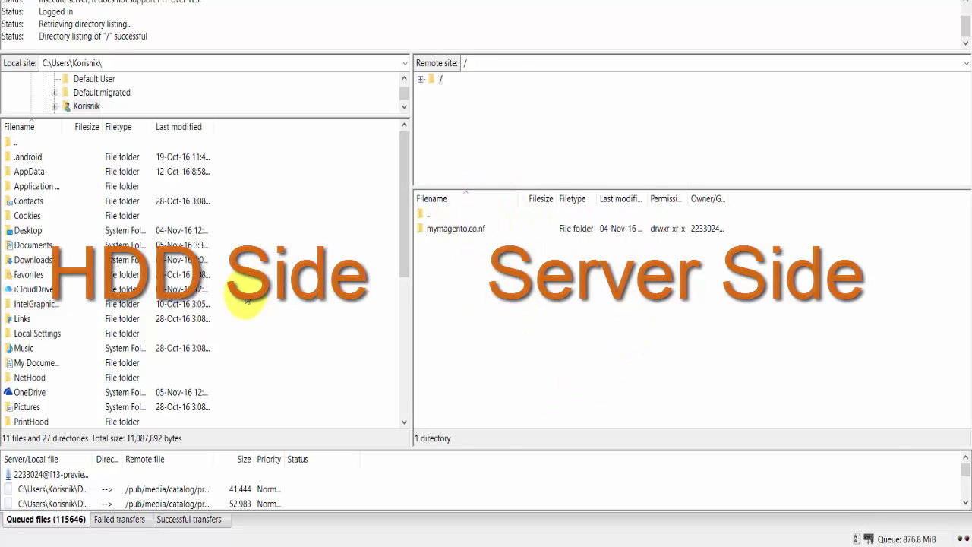
double_click(30, 260)
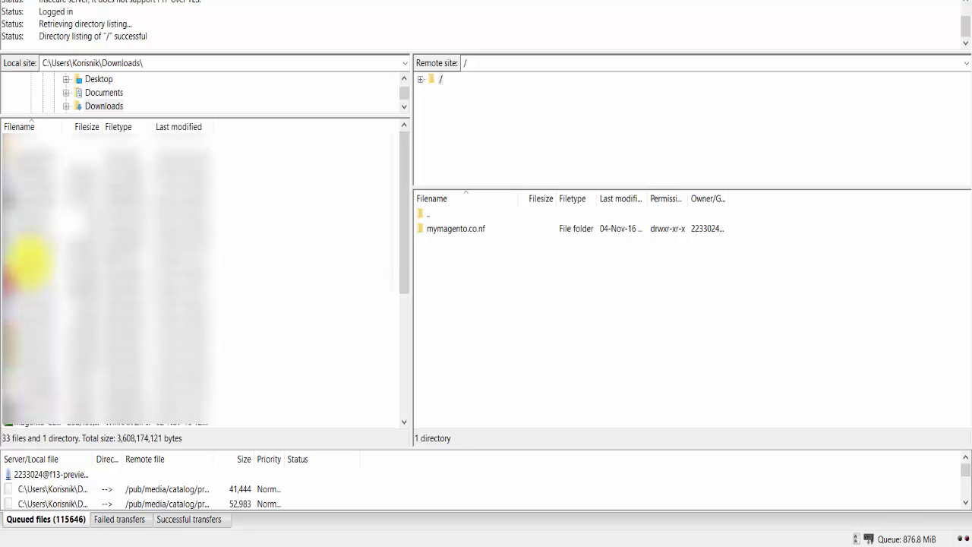
scroll(30, 261, "down", 3)
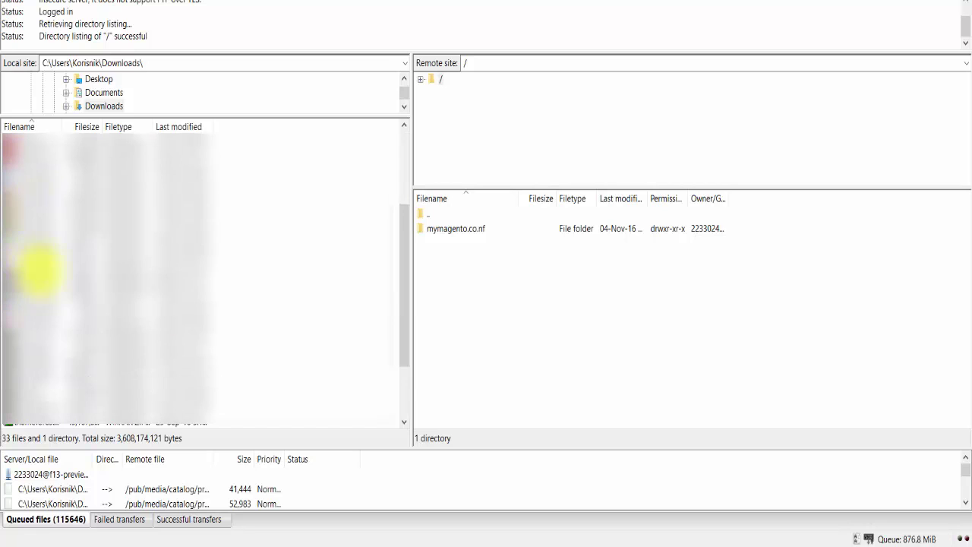
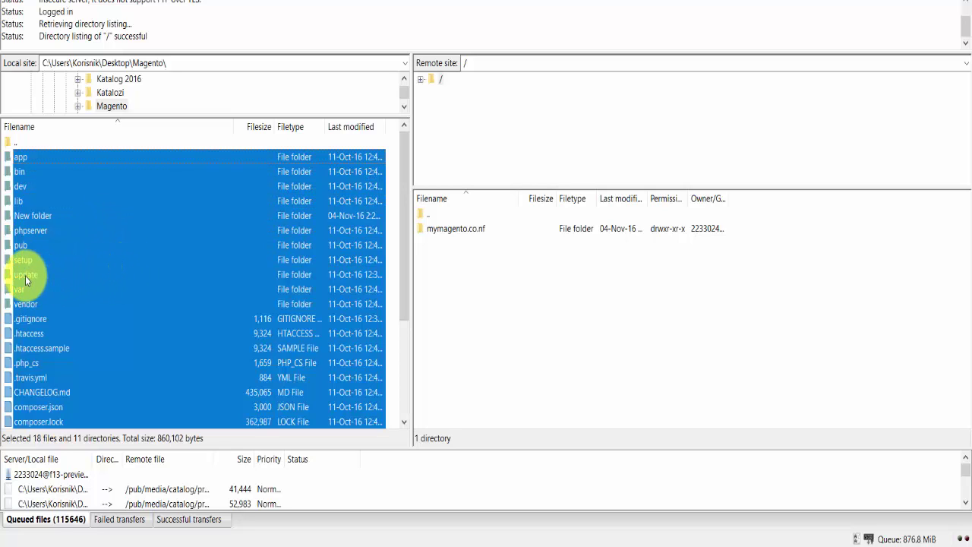
Transfer all selected files and folders of the local Desktop\Magento folder to the server's root directory.
left_click_drag(400, 169, 358, 195)
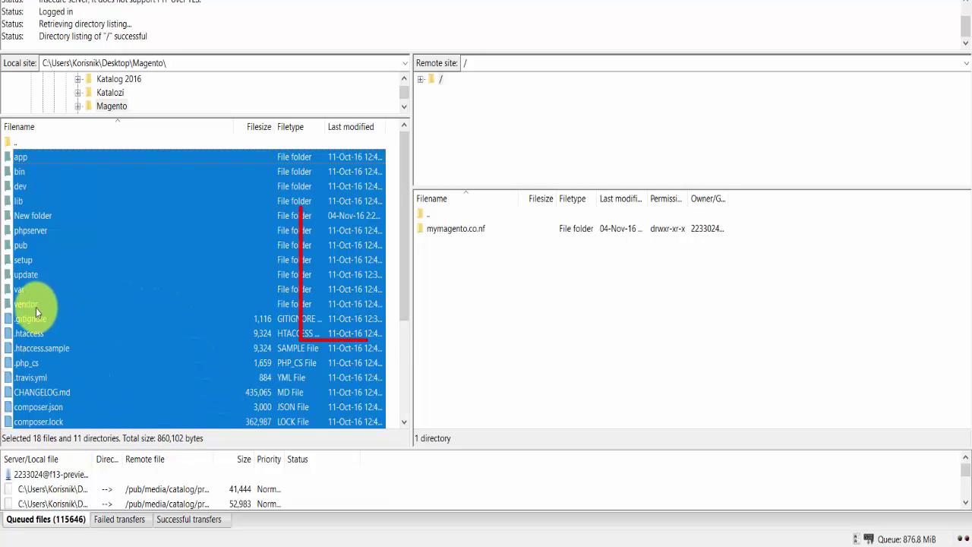
mouse_move(32, 306)
left_mouse_down()
mouse_move(93, 280)
mouse_move(390, 238)
mouse_move(527, 284)
mouse_move(261, 304)
left_mouse_up()
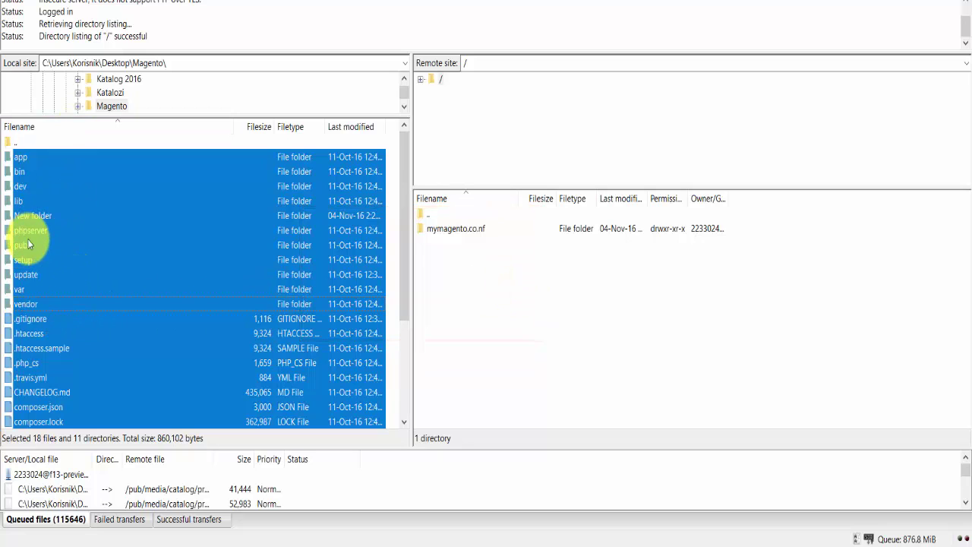
left_click_drag(26, 258, 511, 325)
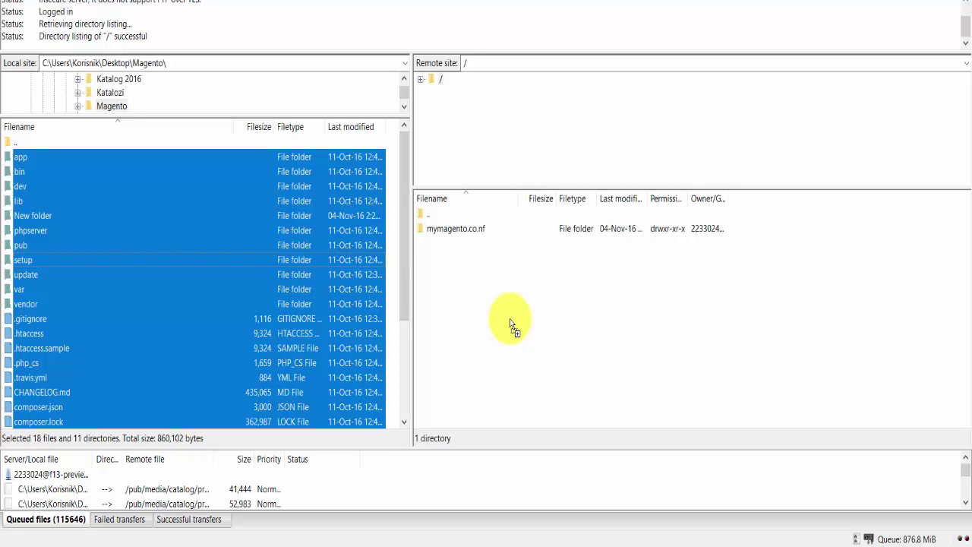
left_click_drag(511, 325, 510, 323)
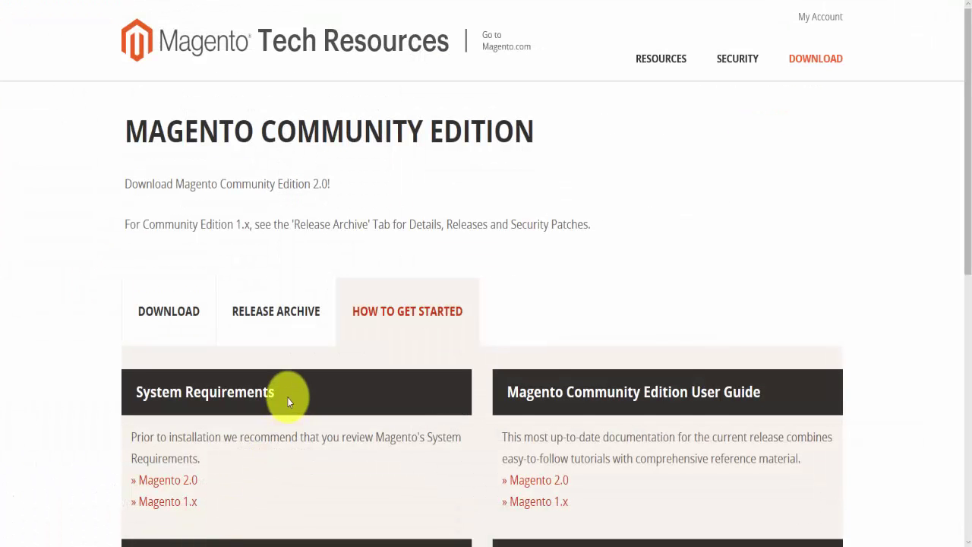
In the browser, examine the Community Edition getting-started resources, including the system requirements, user guide, developer documentation and designer's guide.
scroll(422, 237, "down", 1)
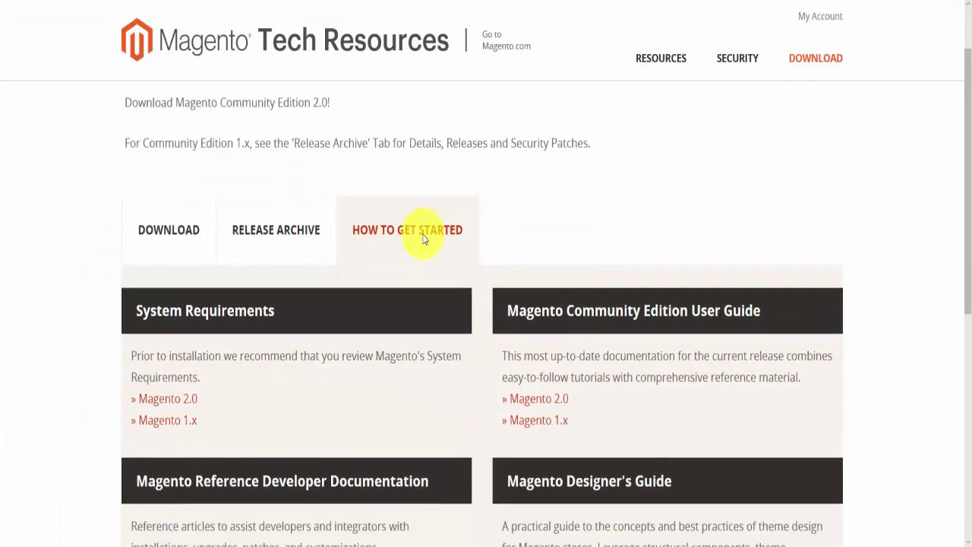
scroll(423, 237, "down", 2)
scroll(420, 235, "up", 3)
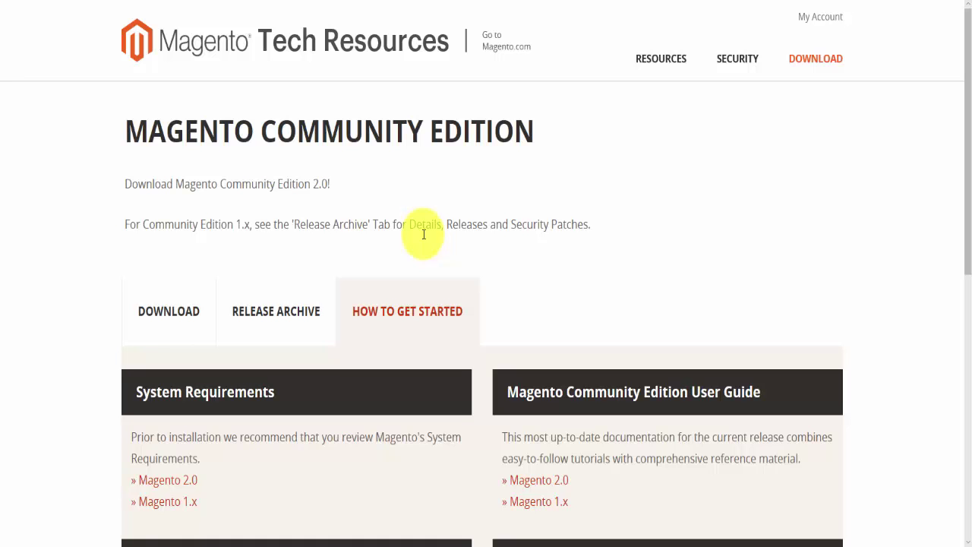
scroll(424, 234, "down", 5)
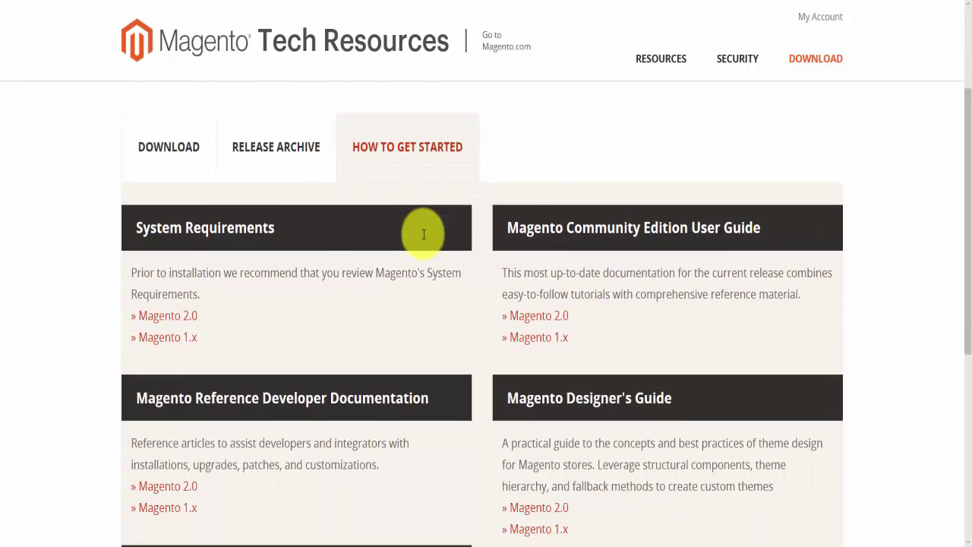
scroll(424, 234, "up", 4)
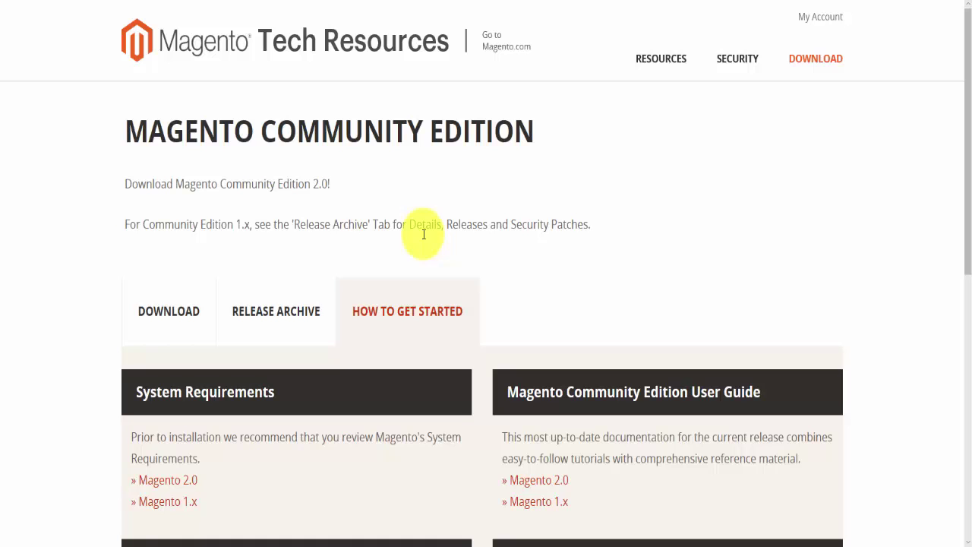
left_click_drag(261, 124, 506, 123)
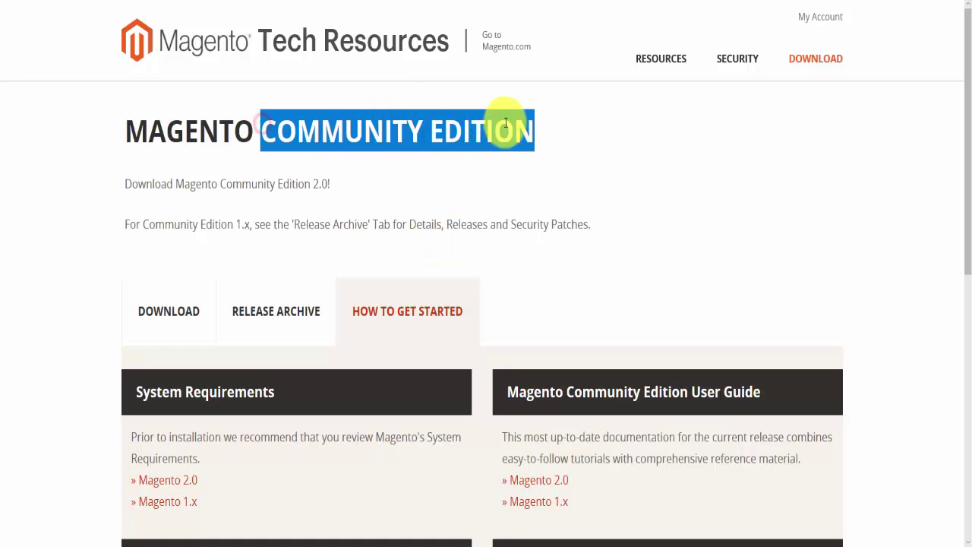
scroll(464, 183, "down", 5)
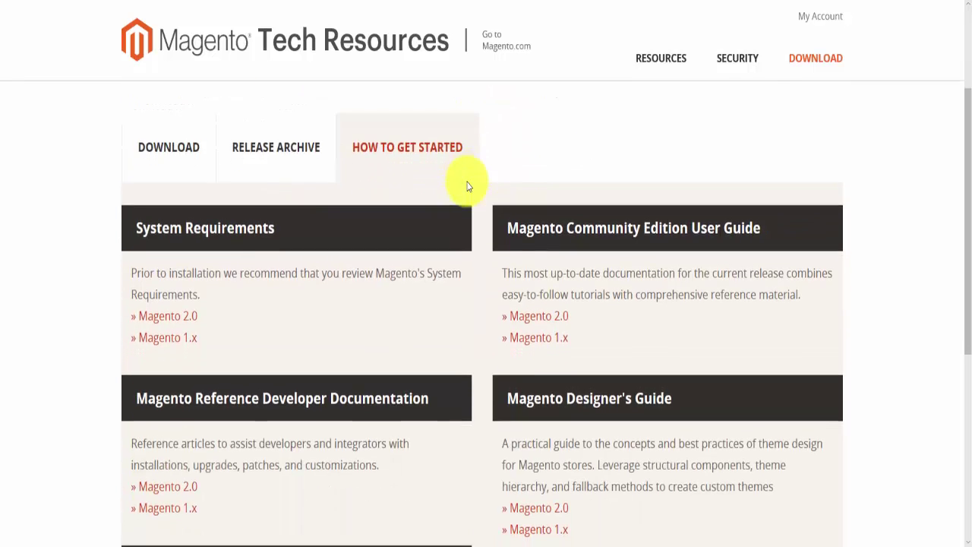
scroll(462, 184, "up", 5)
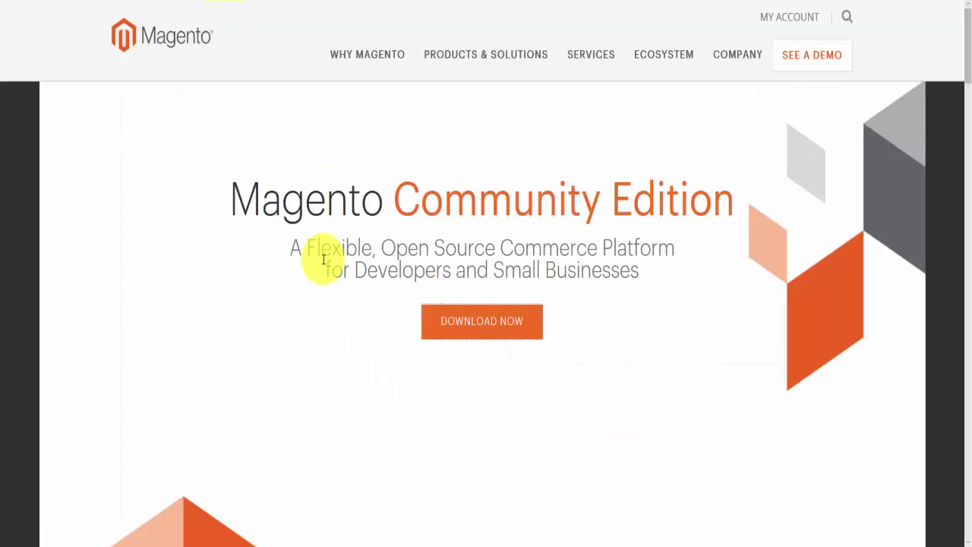
Look over the Magento Community Edition product page and open its download page.
scroll(357, 273, "down", 4)
scroll(401, 294, "up", 3)
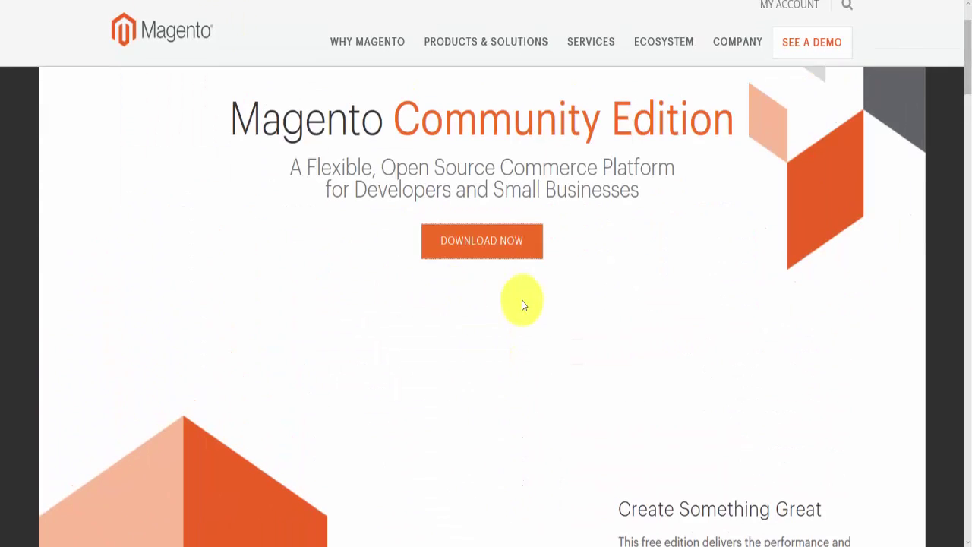
left_click(518, 267)
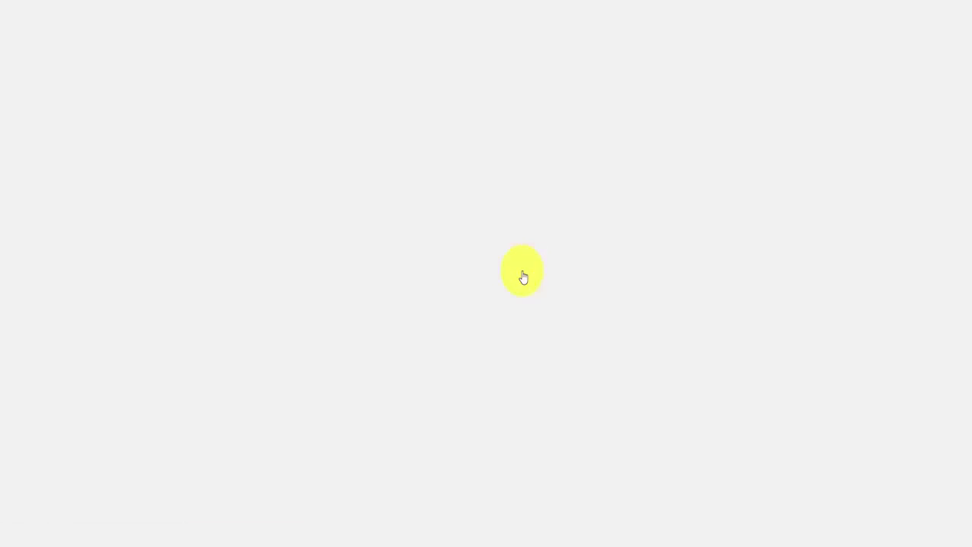
Under Full Release with Sample Data, choose Magento Community Edition 2.1.2 with Sample Data.zip for version 2.1.2 and request its download.
scroll(524, 278, "down", 7)
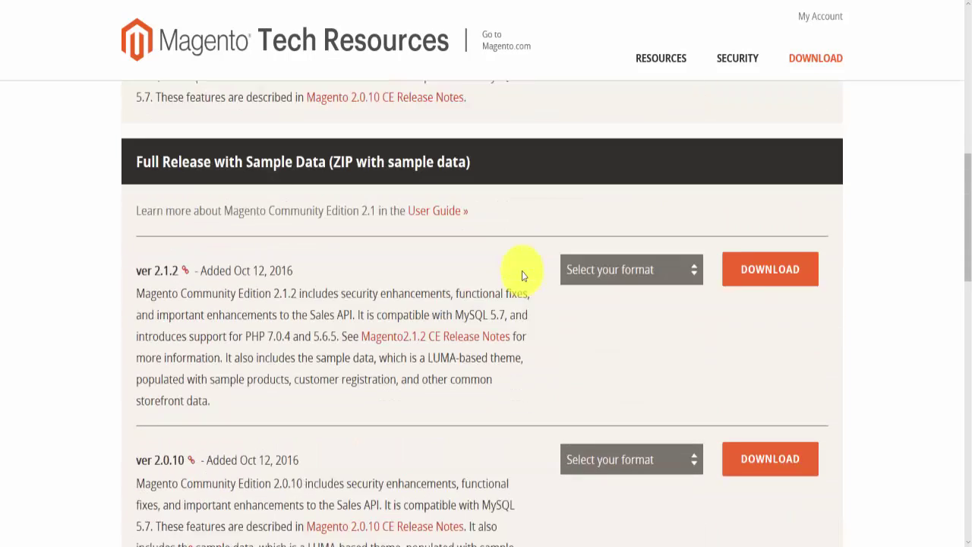
left_click(592, 314)
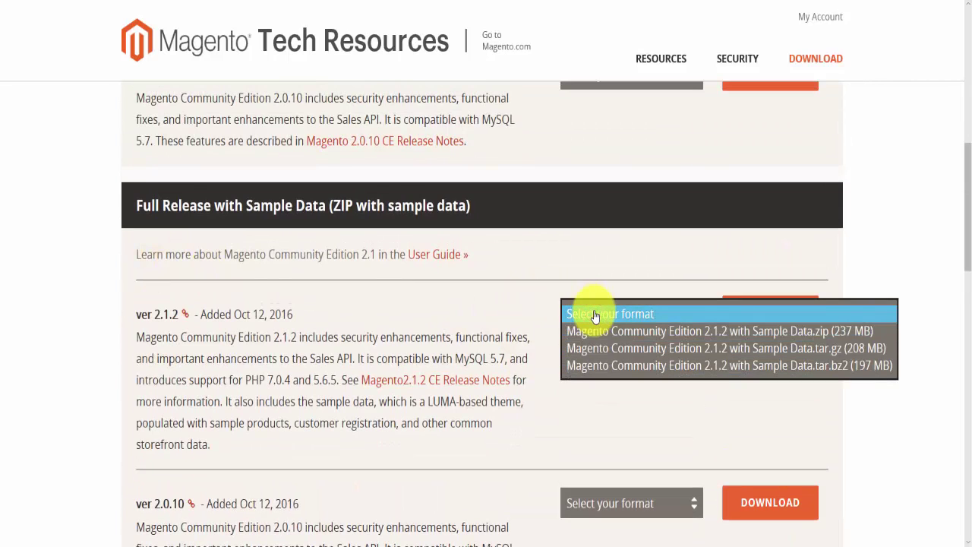
left_click(584, 331)
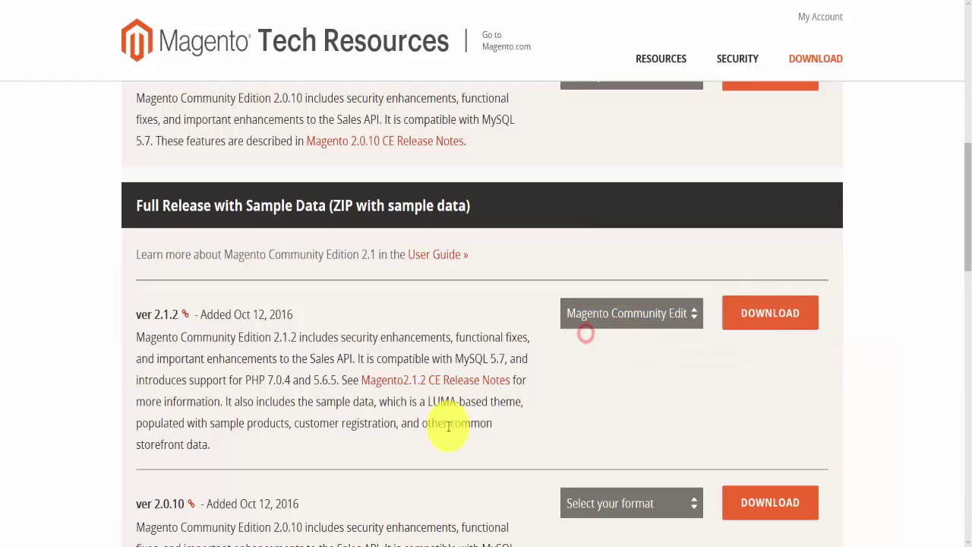
left_click(765, 316)
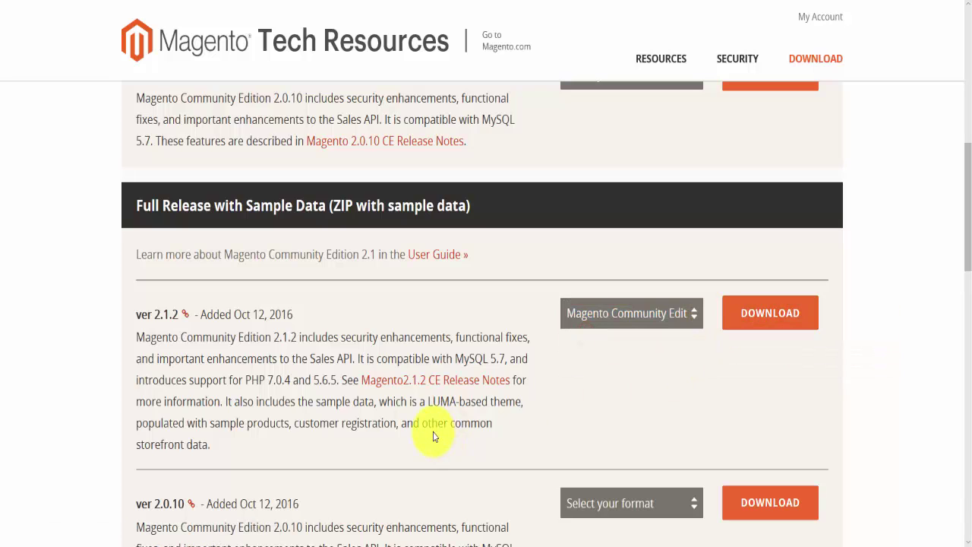